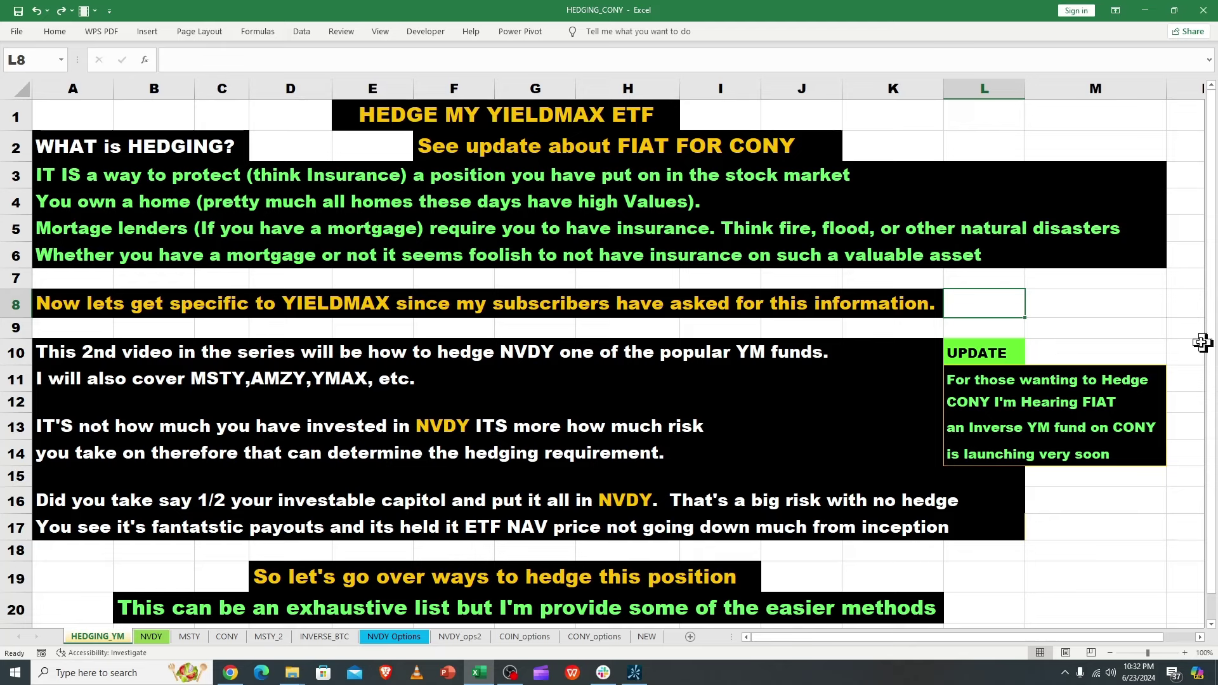
# Open the NVDY sheet and review the position's ticker, shares, purchase date, purchase price and total cost in row 3
pyautogui.moveTo(1211, 362); pyautogui.dragTo(1214, 401)
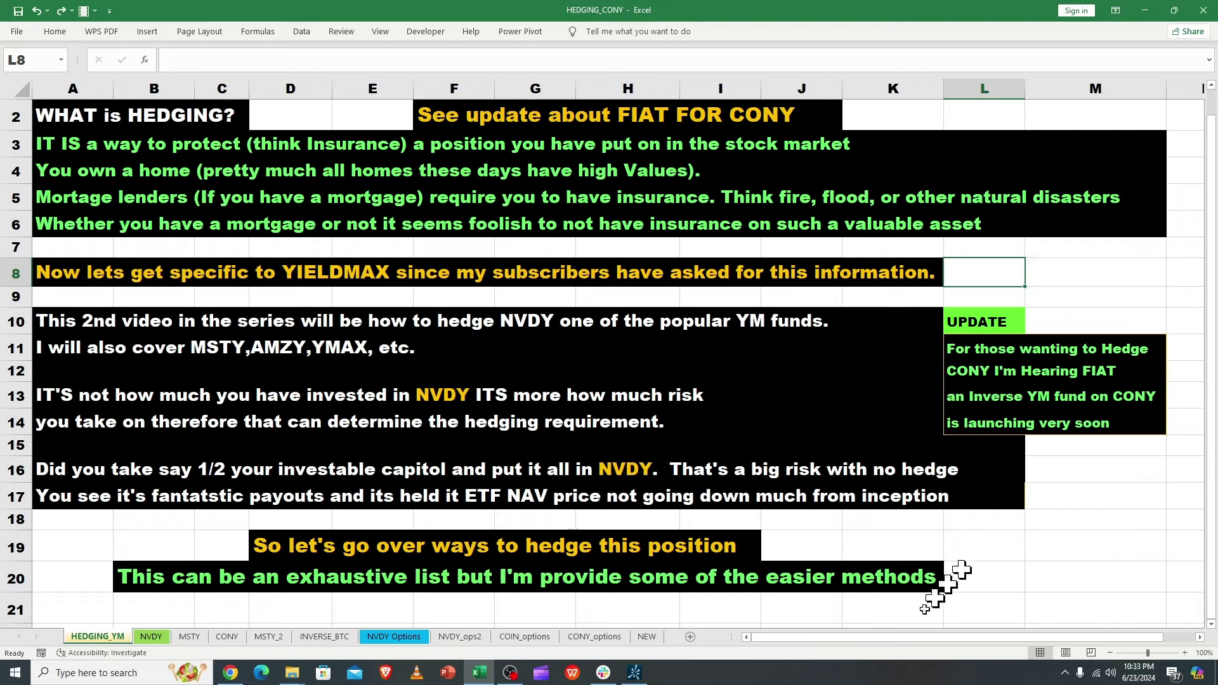
pyautogui.click(151, 637)
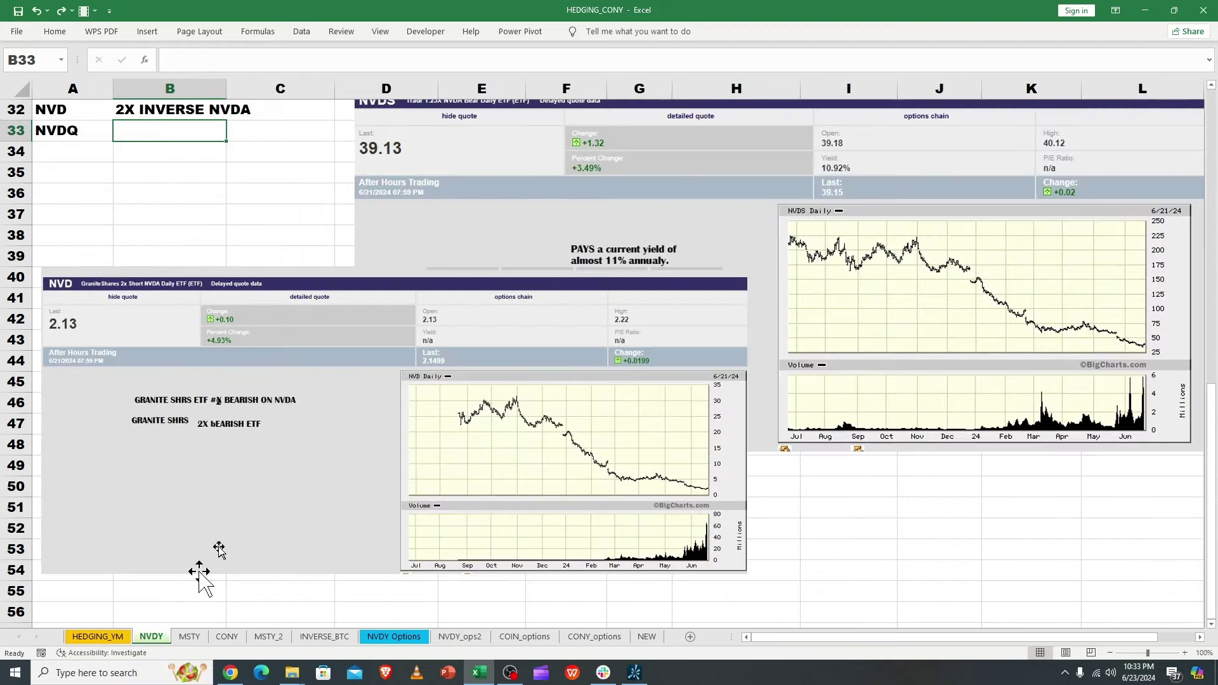
pyautogui.moveTo(1208, 426); pyautogui.dragTo(1209, 107)
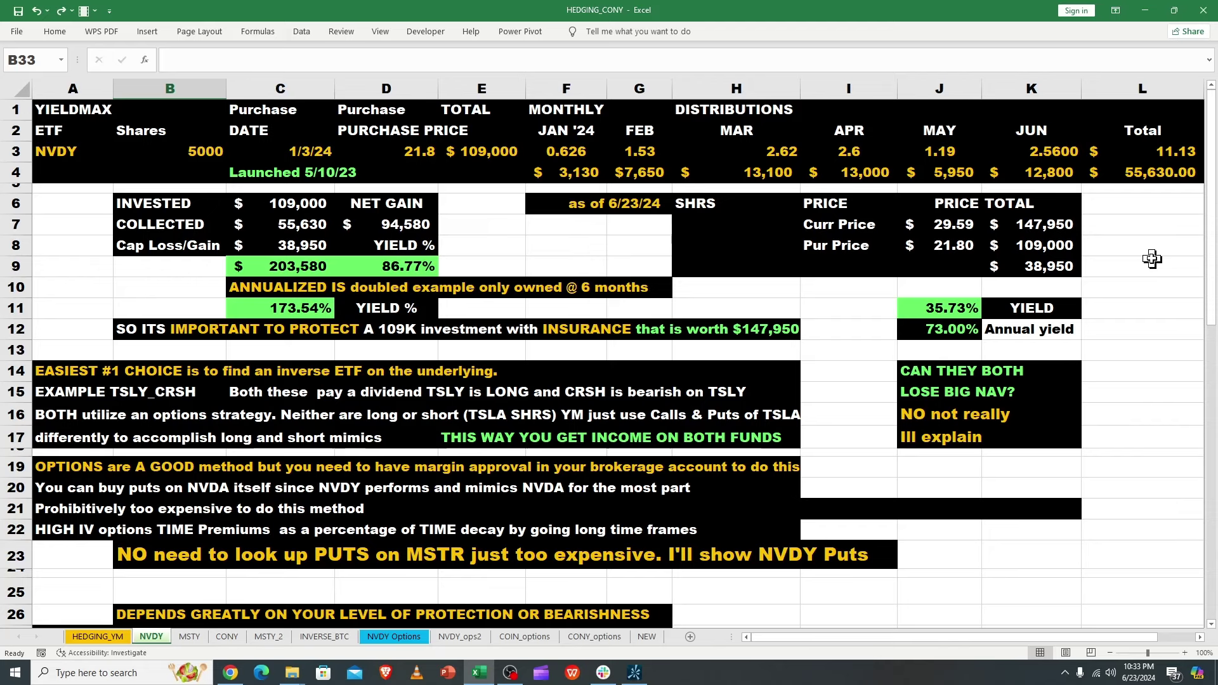
pyautogui.click(70, 150)
pyautogui.click(189, 151)
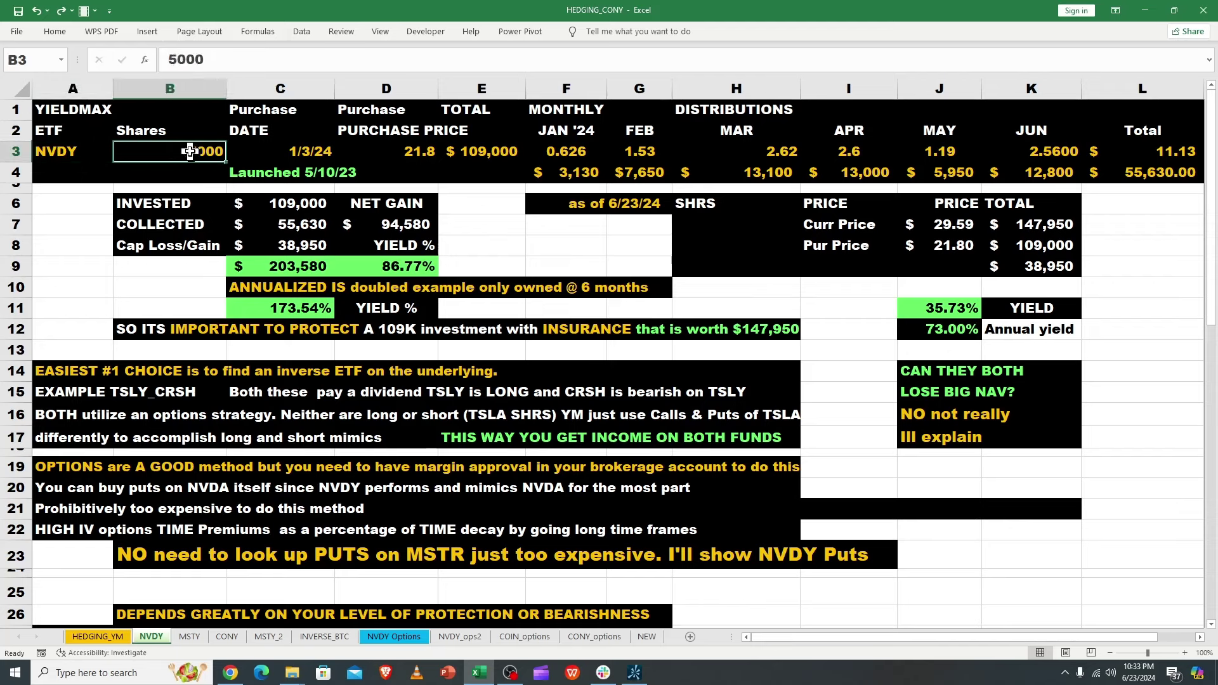
pyautogui.click(83, 152)
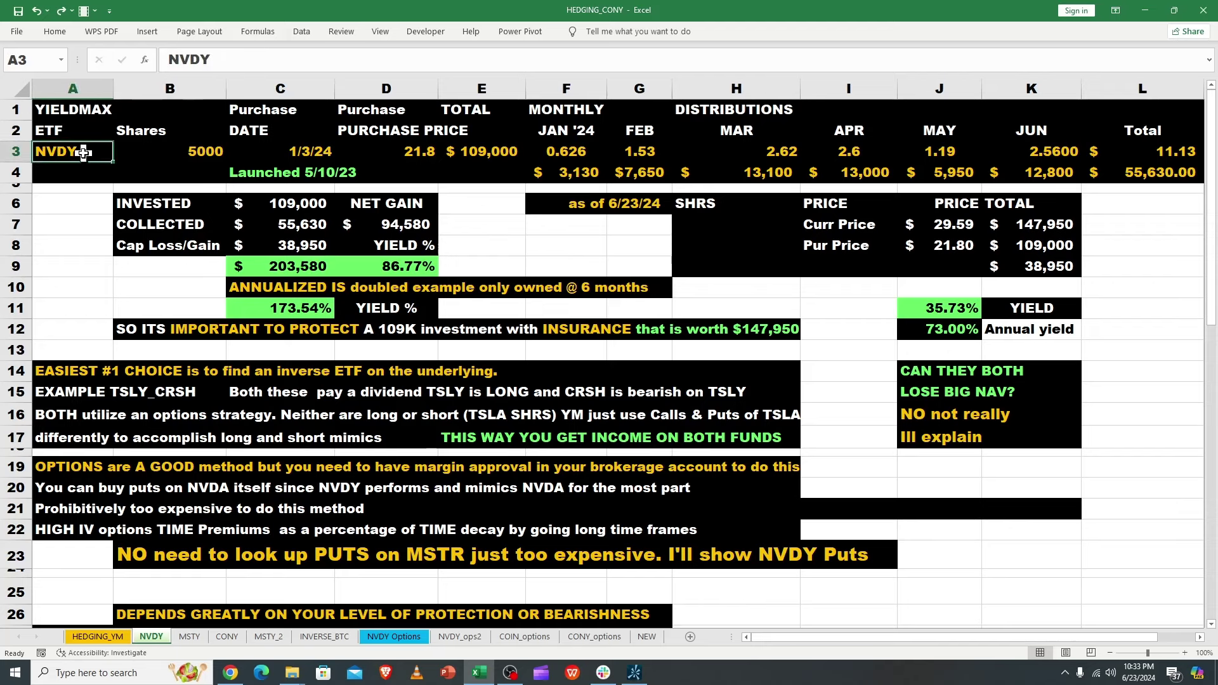
pyautogui.click(295, 151)
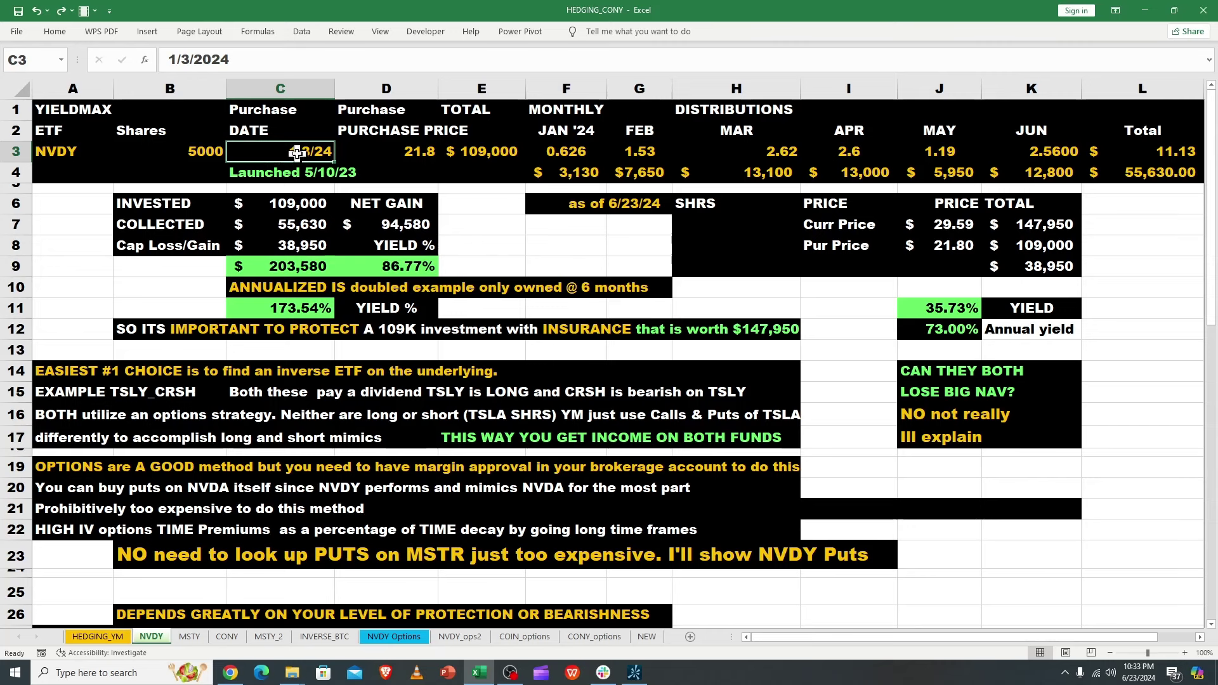
pyautogui.click(387, 156)
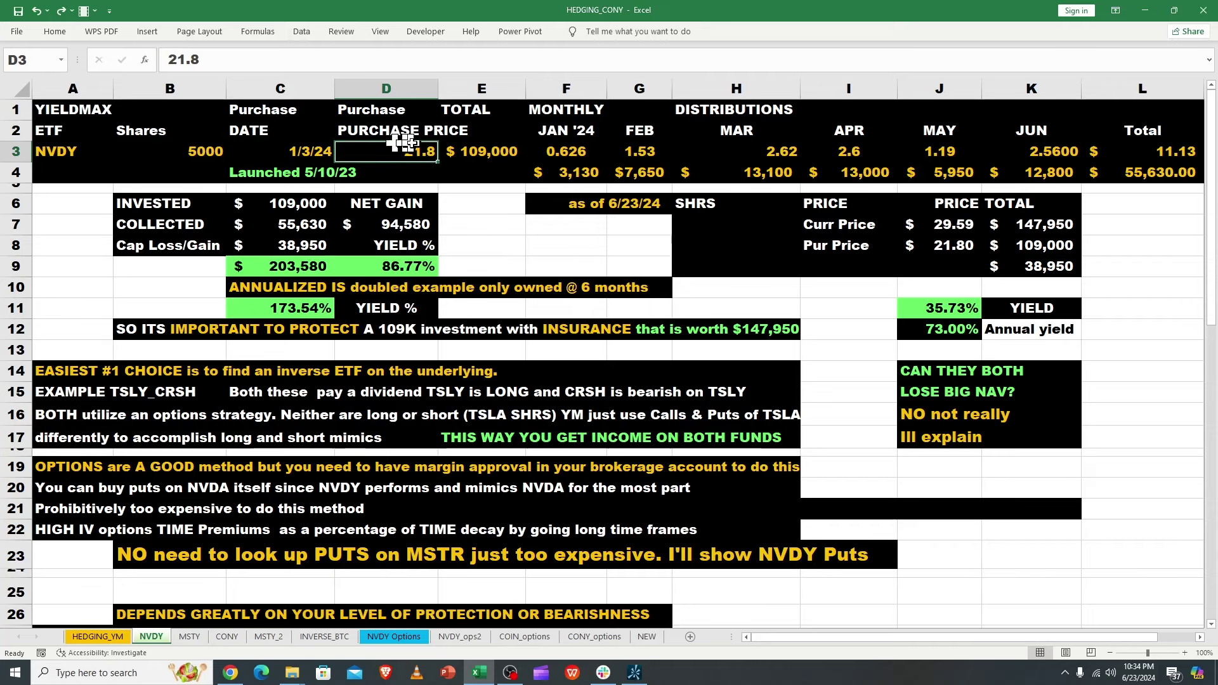
pyautogui.click(495, 156)
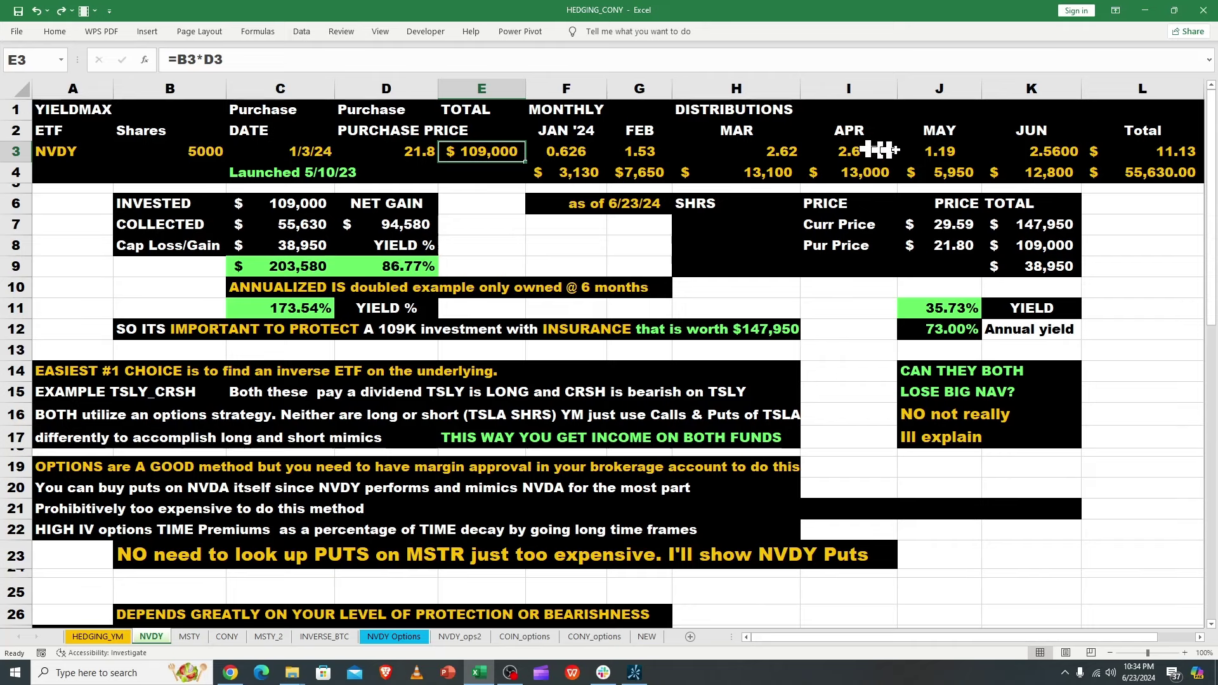
# Examine the NVDY per-share monthly distributions from January through June and their total in row 3
pyautogui.click(564, 151)
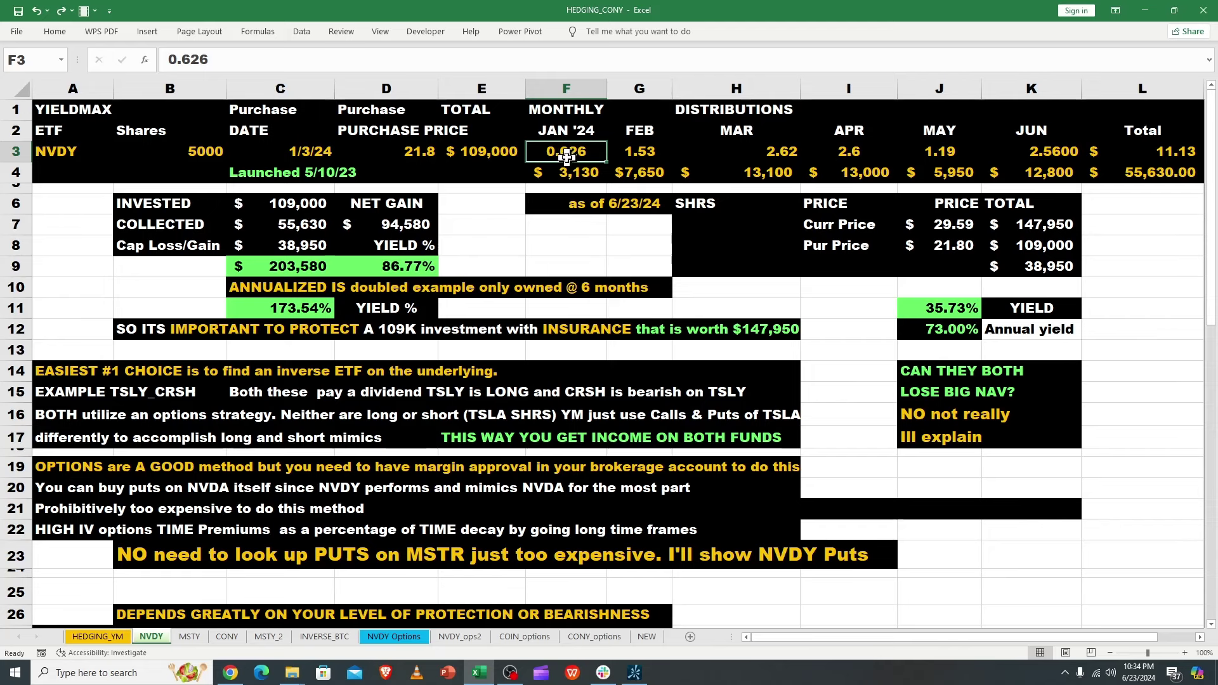
pyautogui.click(635, 152)
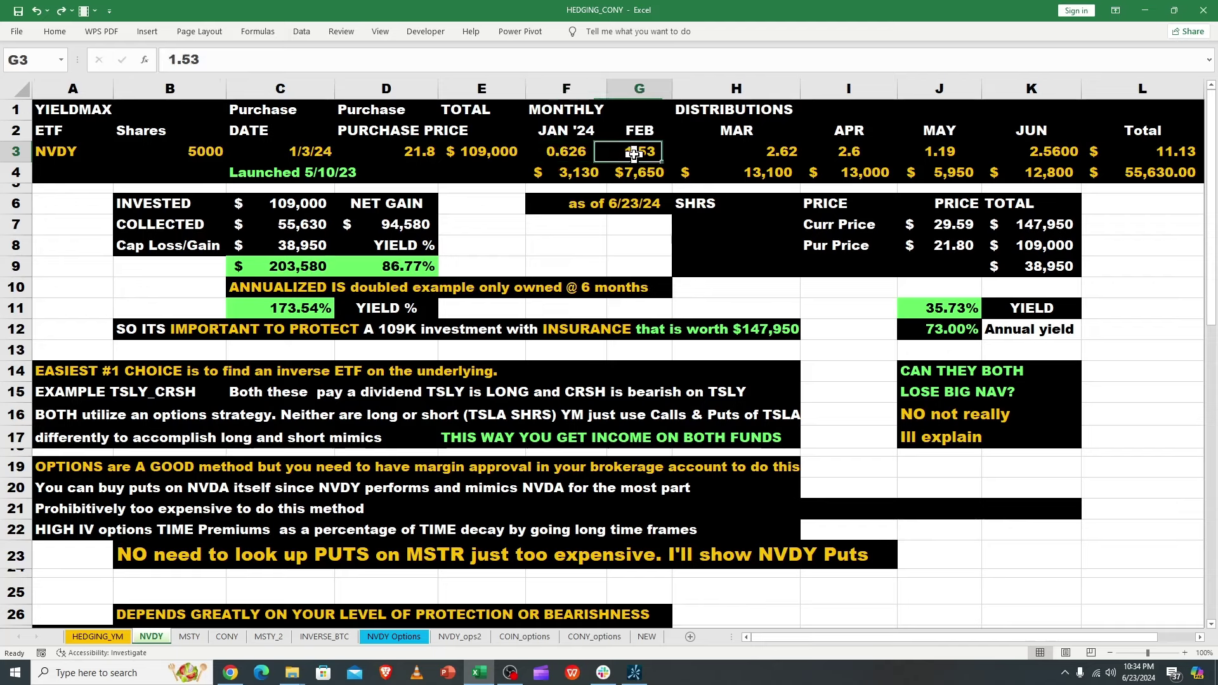
pyautogui.click(778, 149)
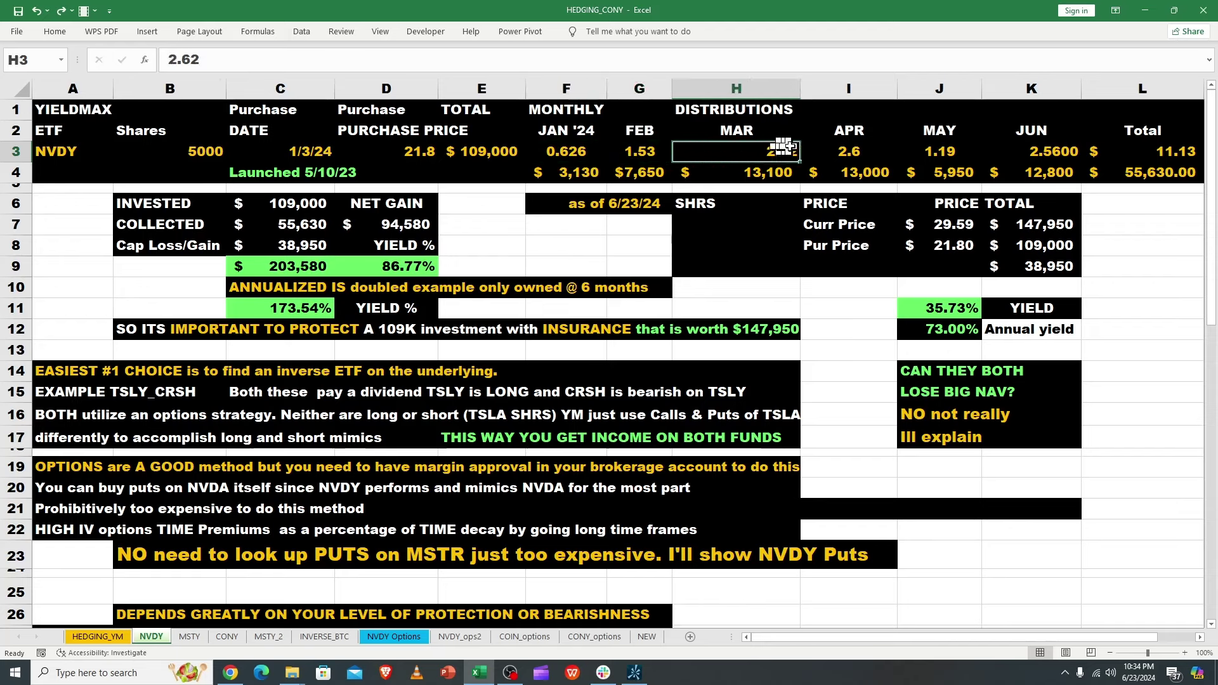
pyautogui.click(843, 149)
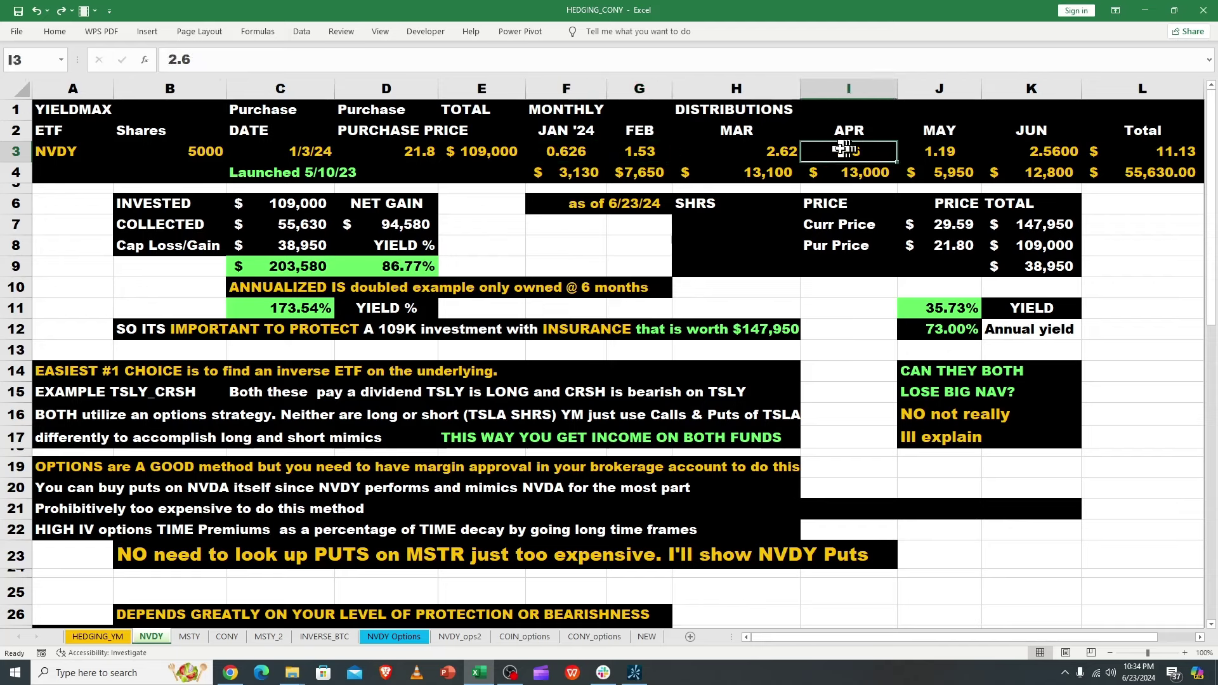
pyautogui.click(942, 153)
pyautogui.click(1026, 155)
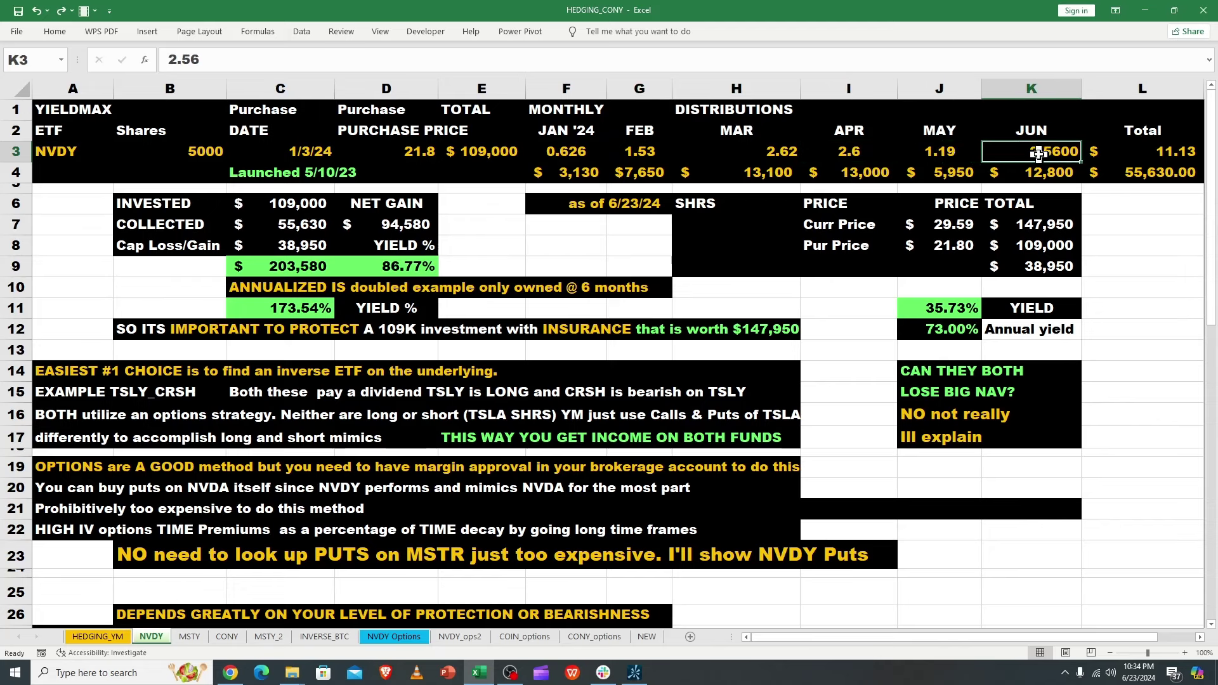
pyautogui.click(1122, 151)
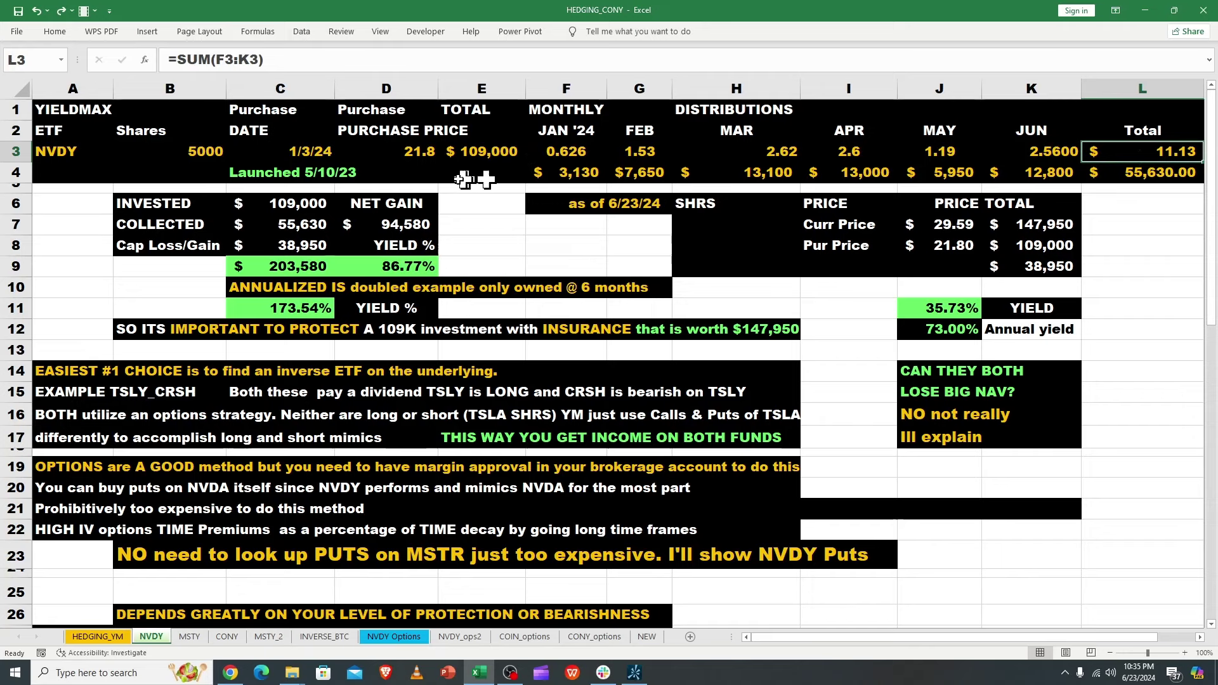
# Examine the current and purchase price comparison, including position totals, capital gain, price yield and annual yield in J7:K12
pyautogui.click(957, 227)
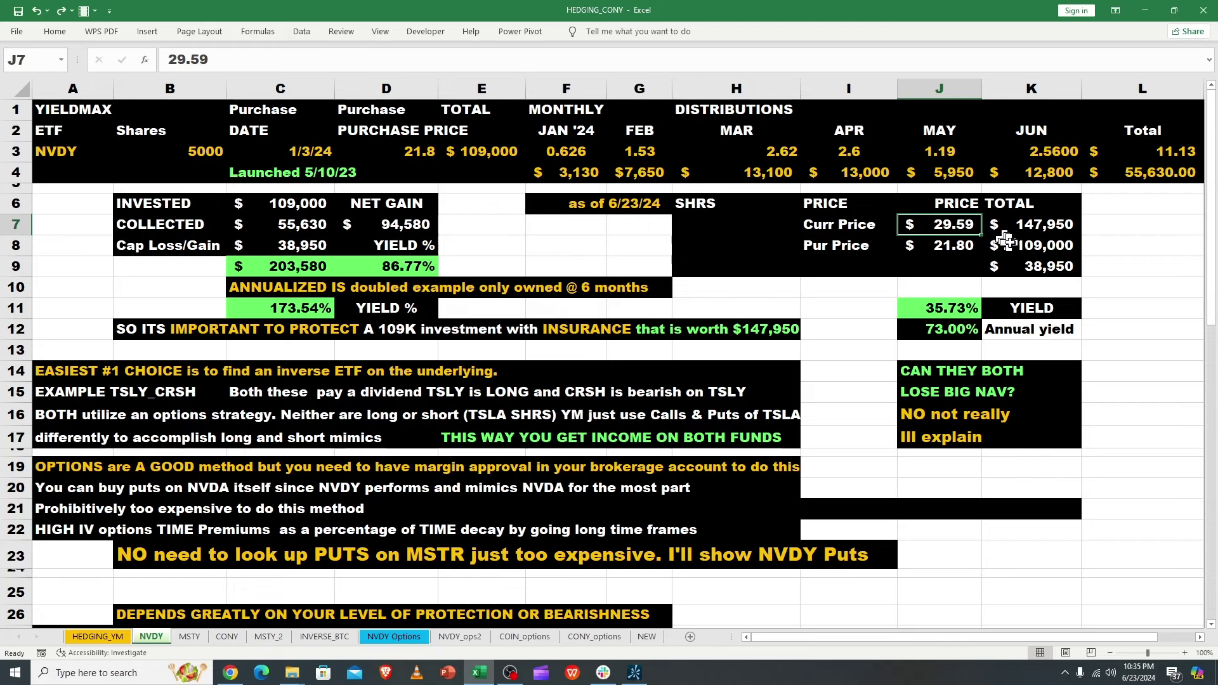
pyautogui.click(1028, 247)
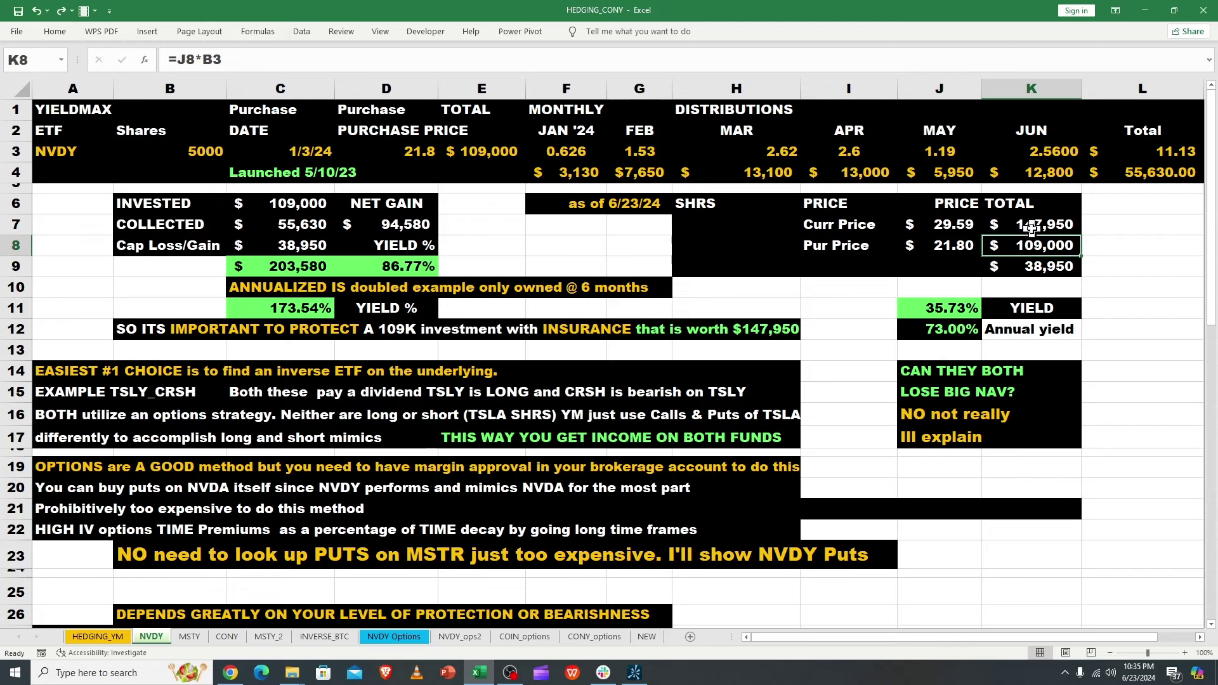
pyautogui.click(1002, 232)
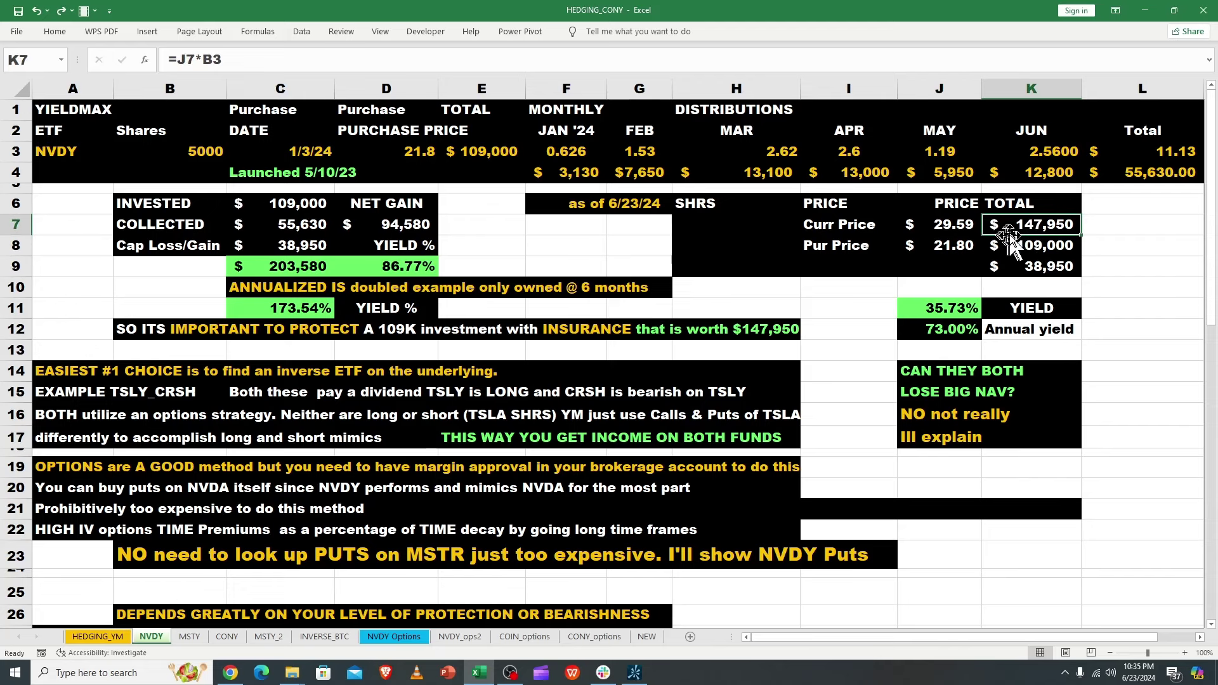
pyautogui.click(1027, 267)
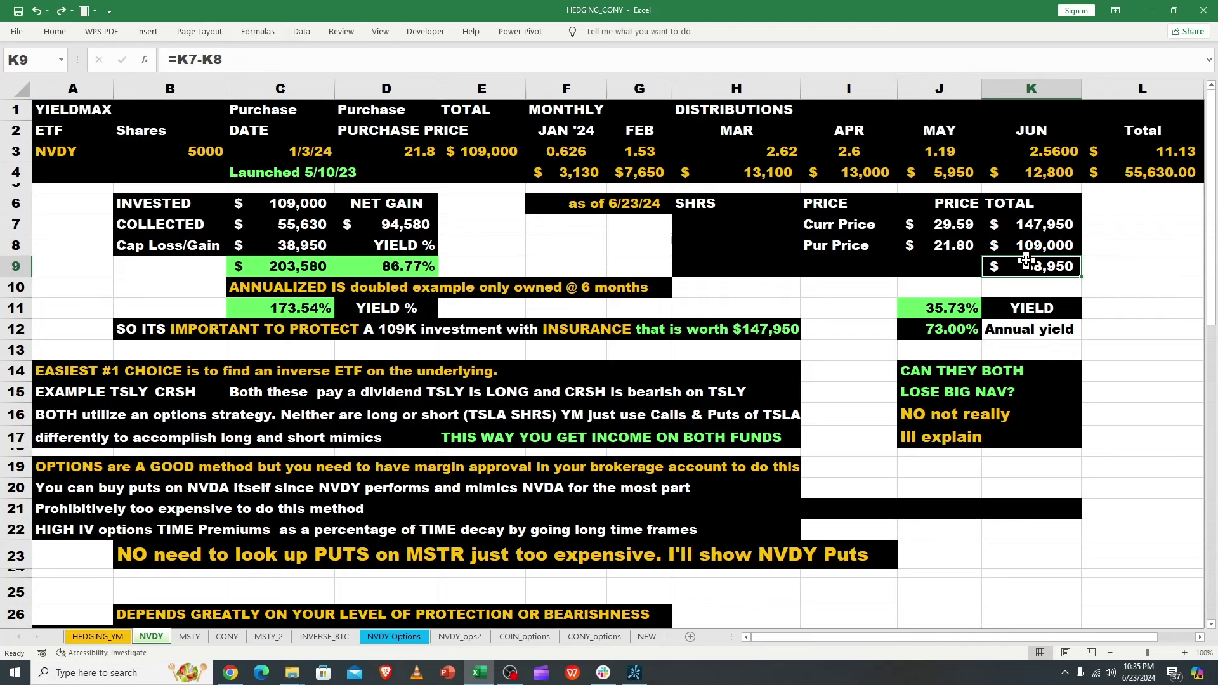
pyautogui.click(936, 307)
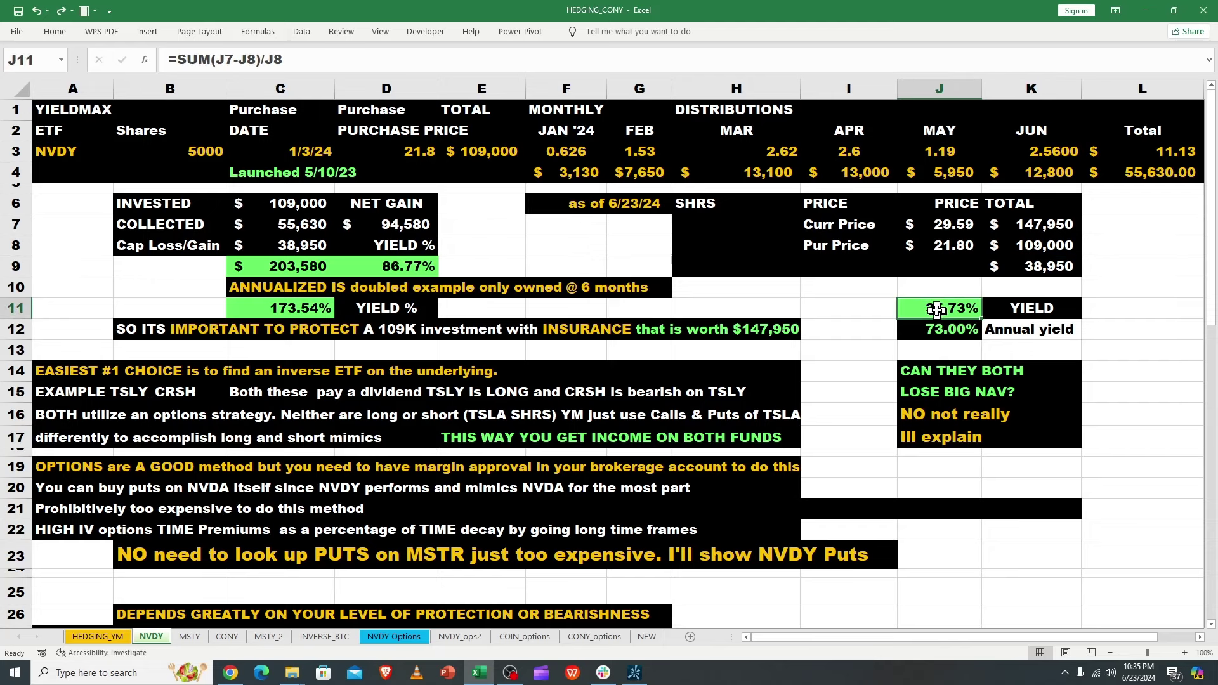
pyautogui.click(305, 151)
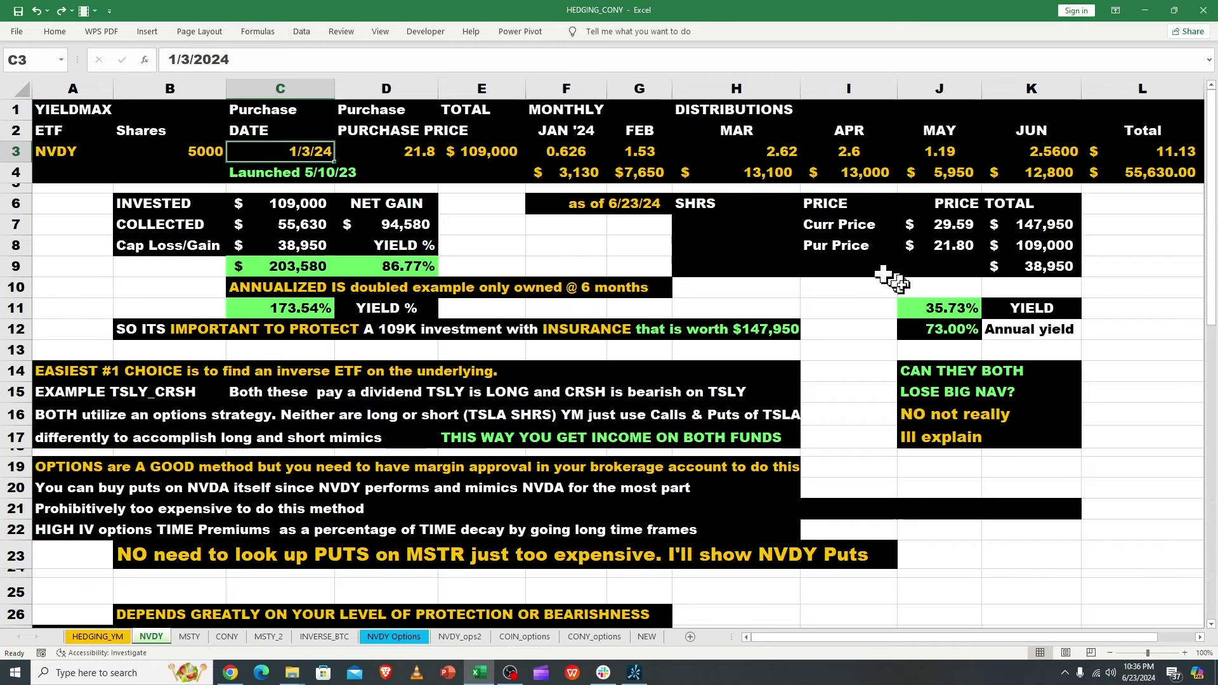
pyautogui.click(950, 306)
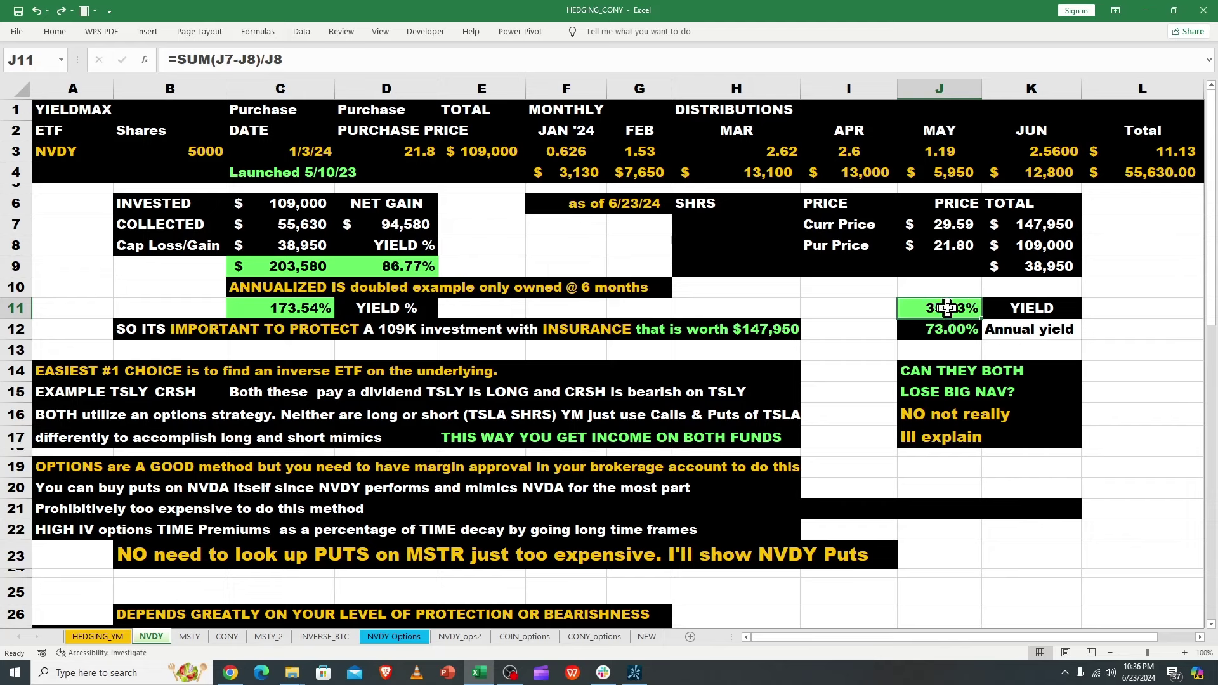
pyautogui.click(939, 332)
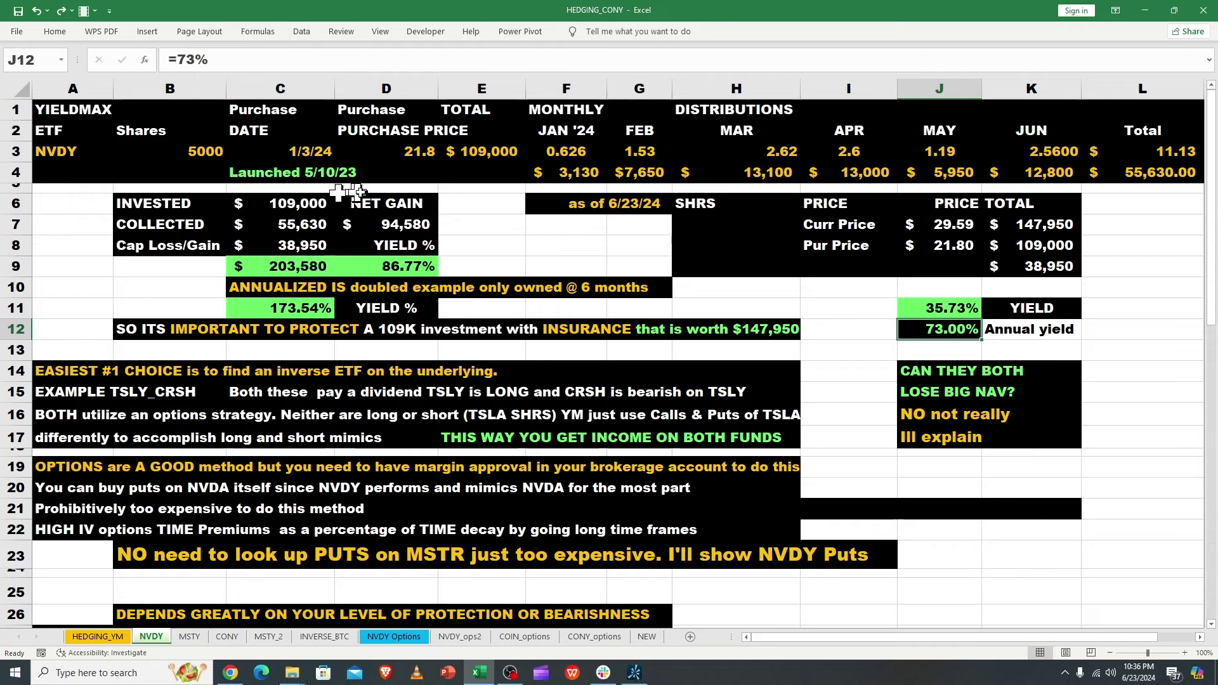
# Review the invested, collected and capital gain summary in C6:C9, along with the yield in D9 and annualized yield in C11
pyautogui.click(295, 227)
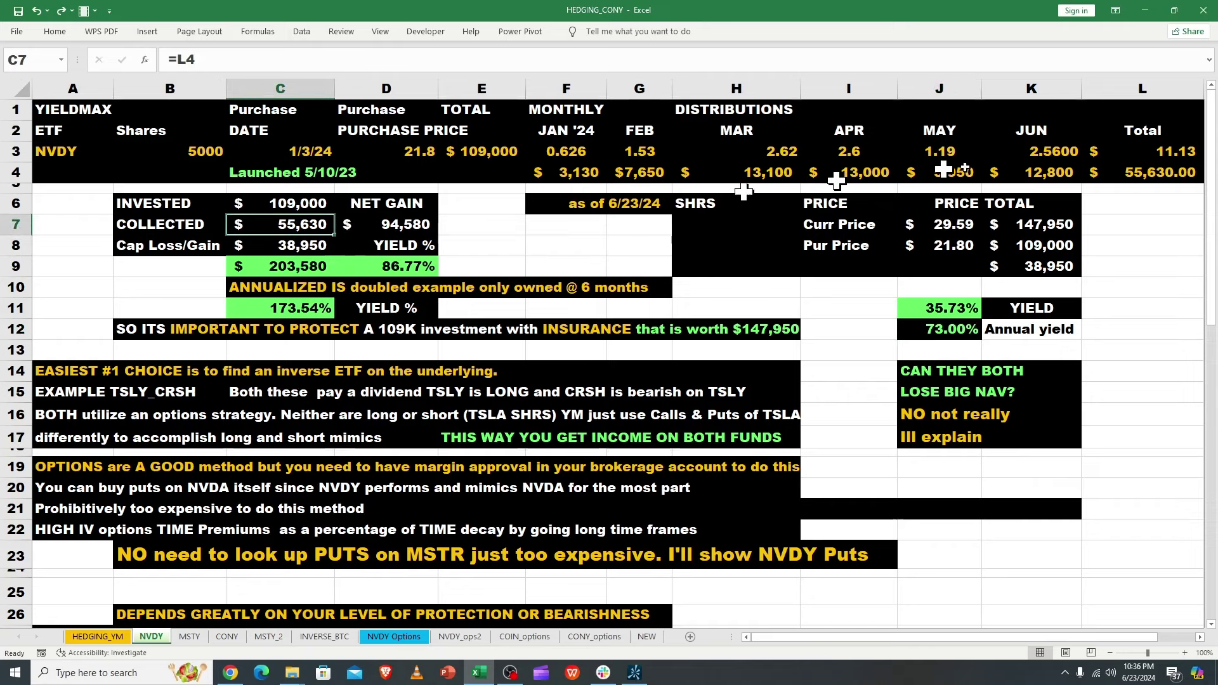
pyautogui.click(1168, 151)
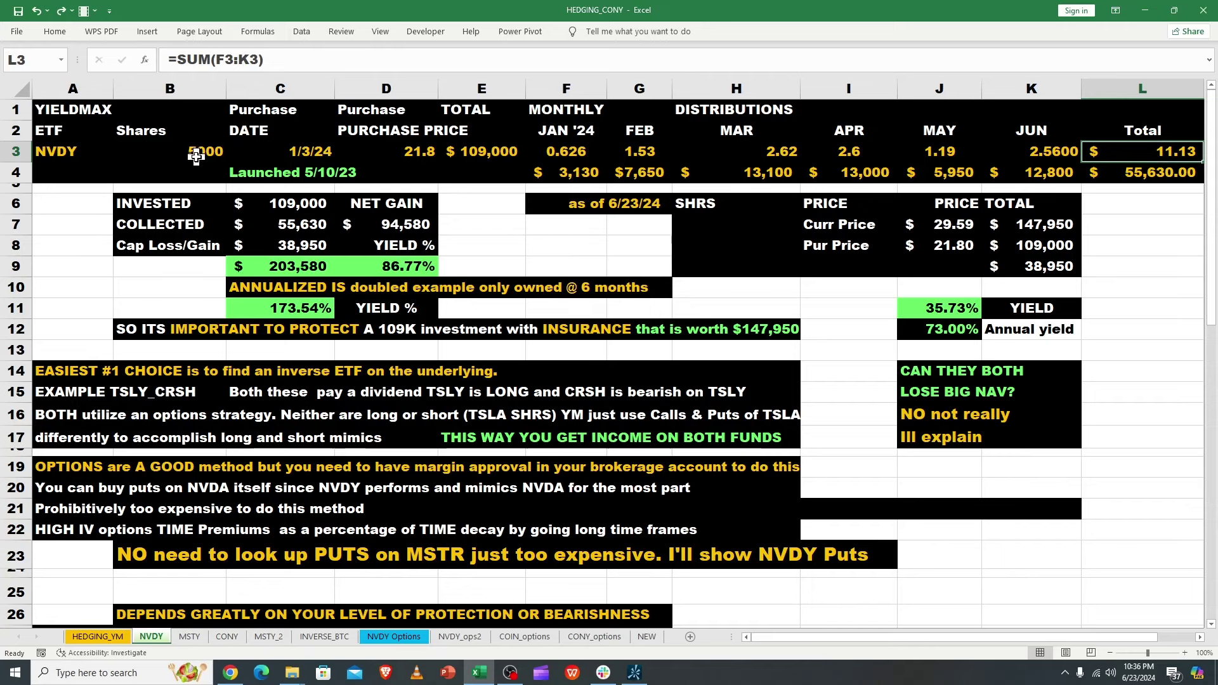
pyautogui.click(284, 227)
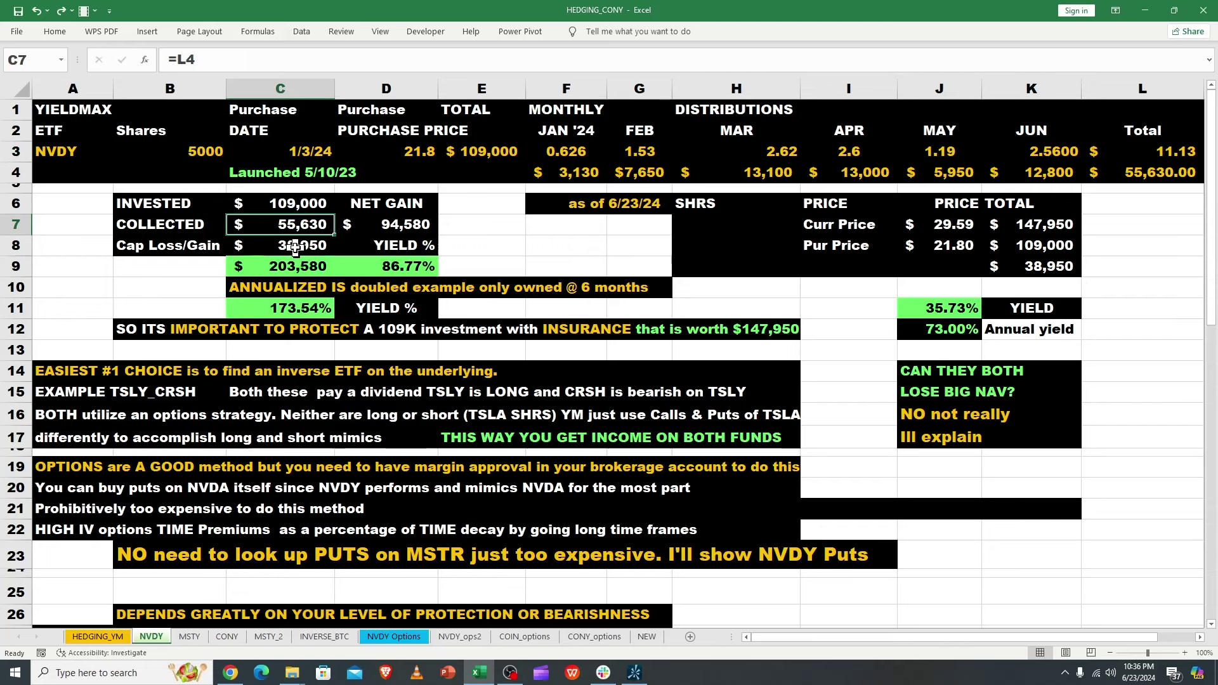
pyautogui.click(289, 248)
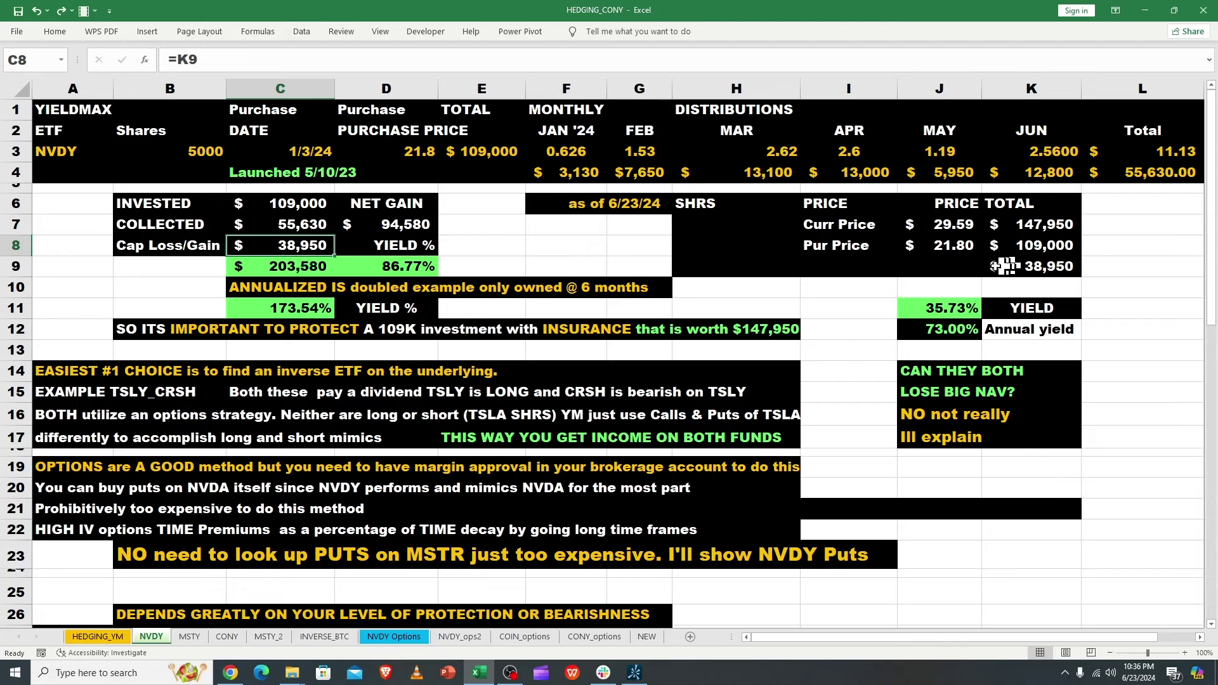
pyautogui.click(292, 267)
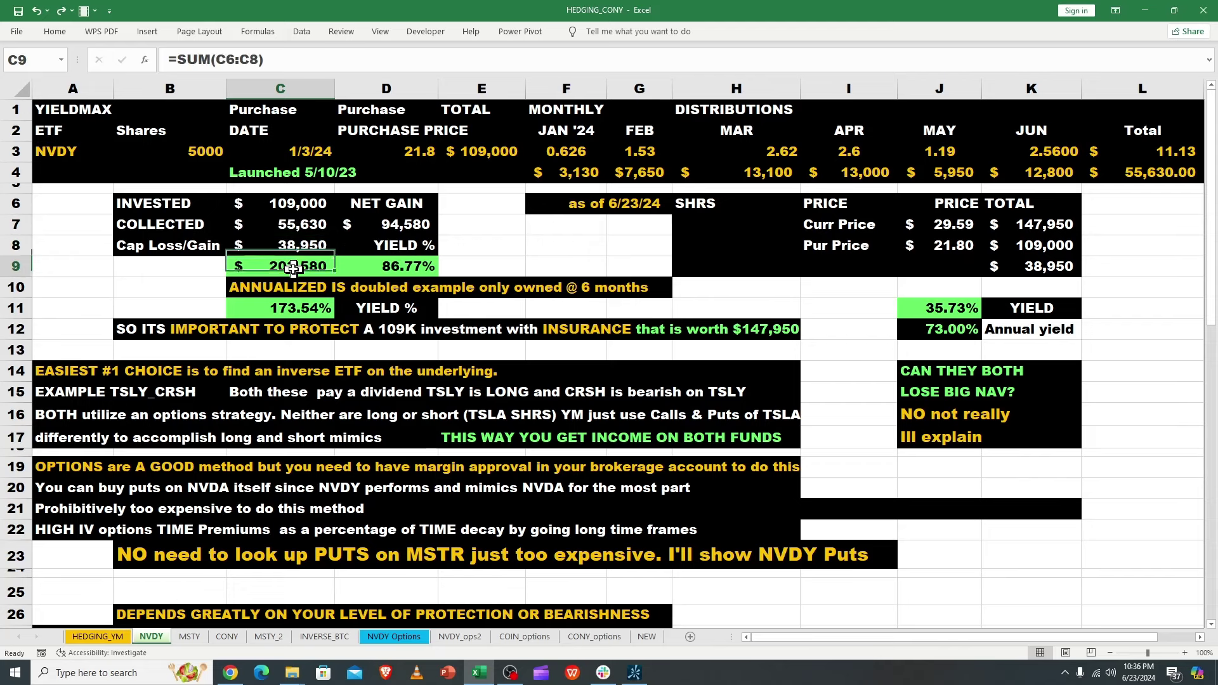
pyautogui.click(297, 204)
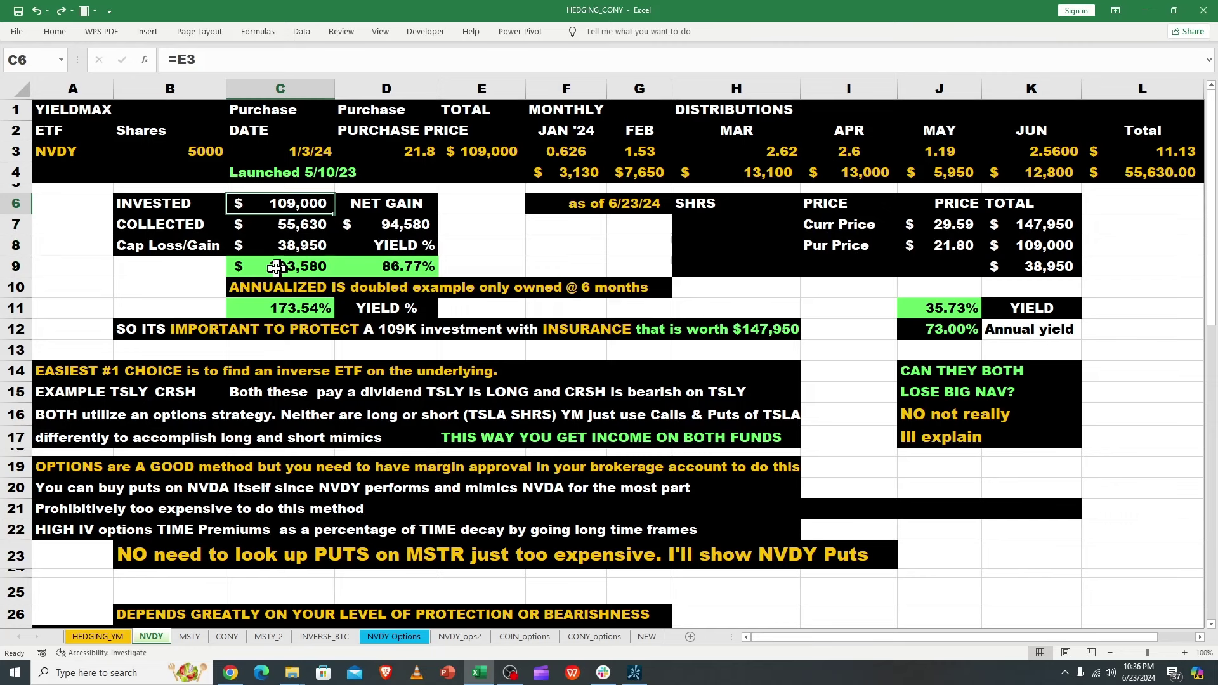
pyautogui.click(400, 267)
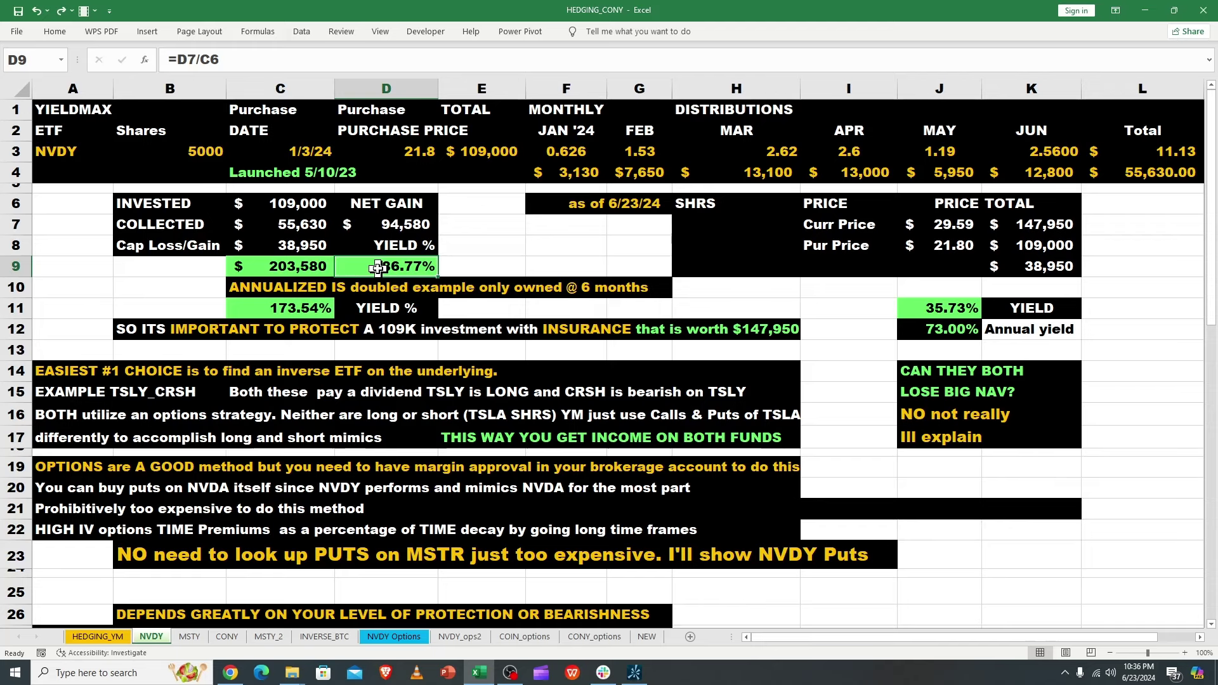
pyautogui.click(327, 308)
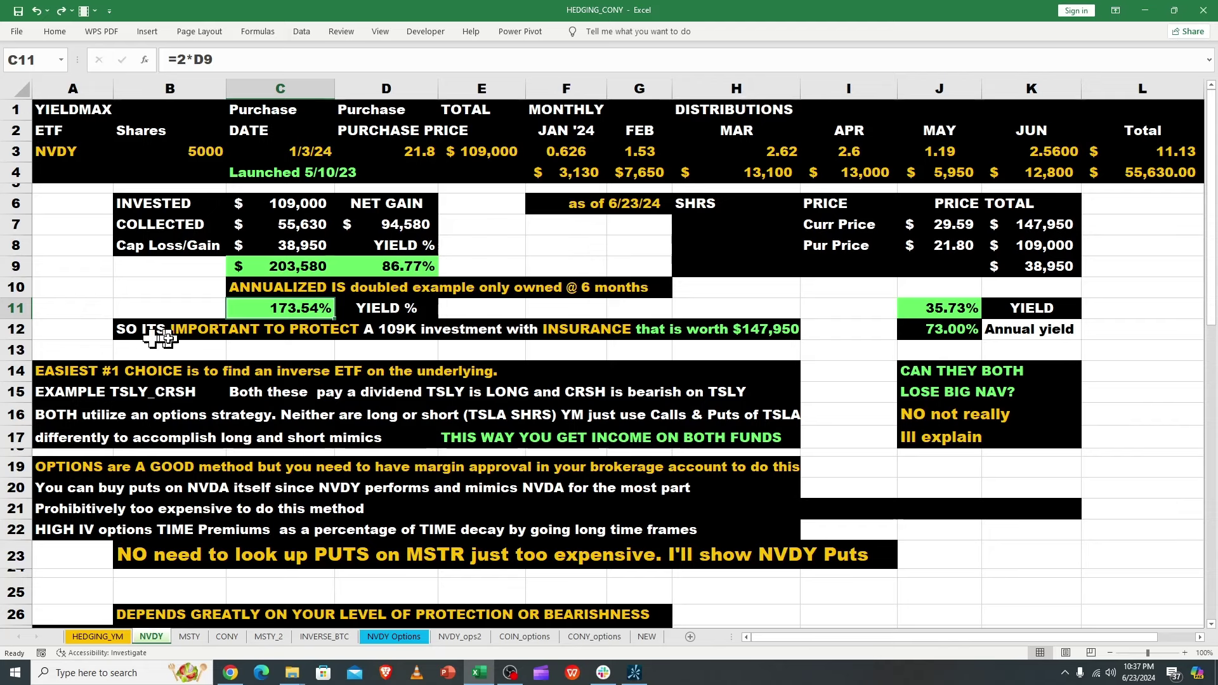
# Read the row 12 note on protecting the investment and the row 14 note on the easiest hedging choice
pyautogui.click(385, 331)
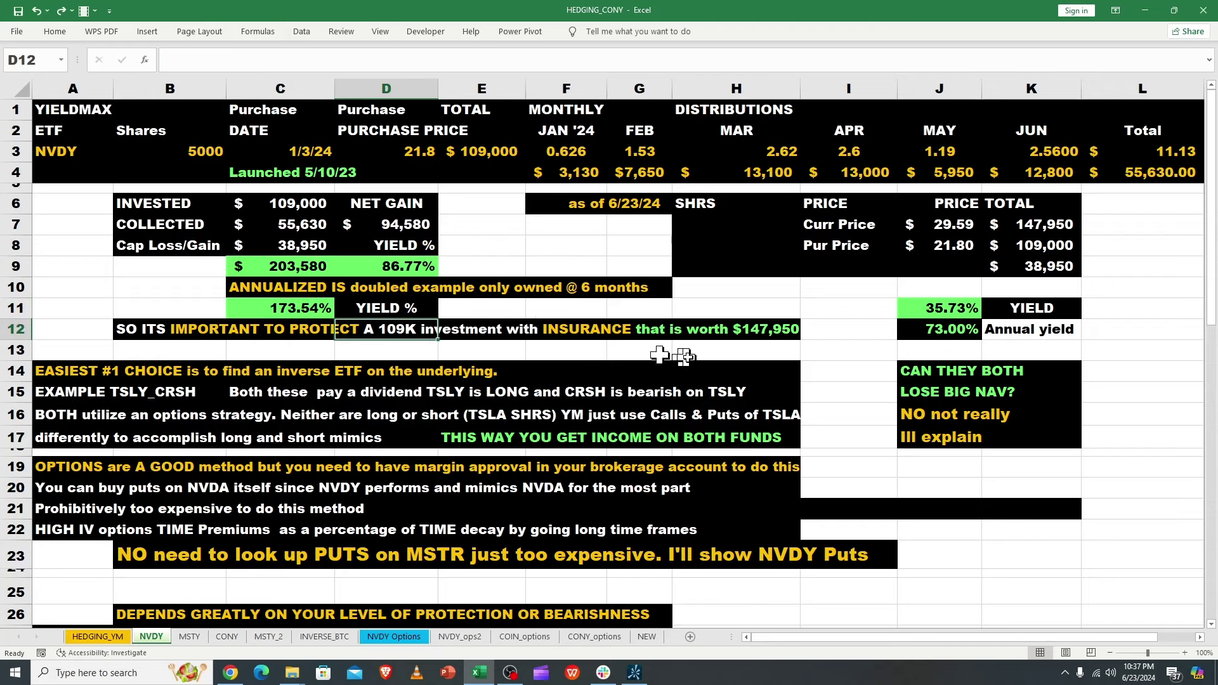
pyautogui.click(756, 337)
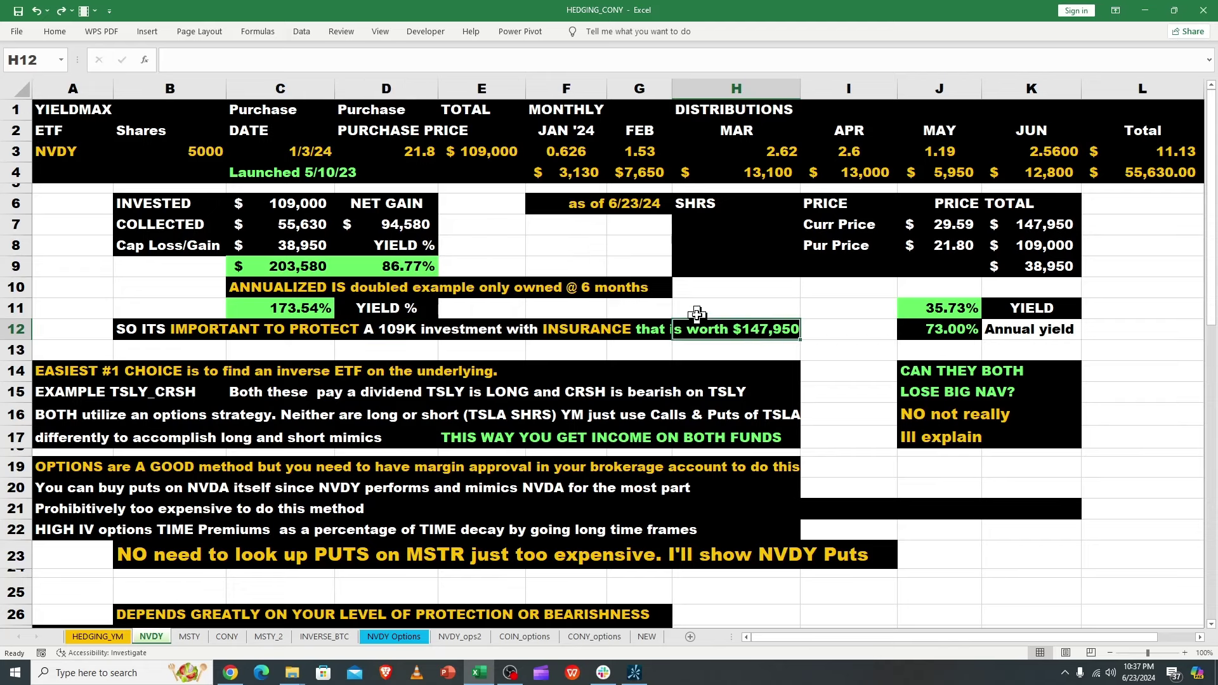
pyautogui.click(291, 229)
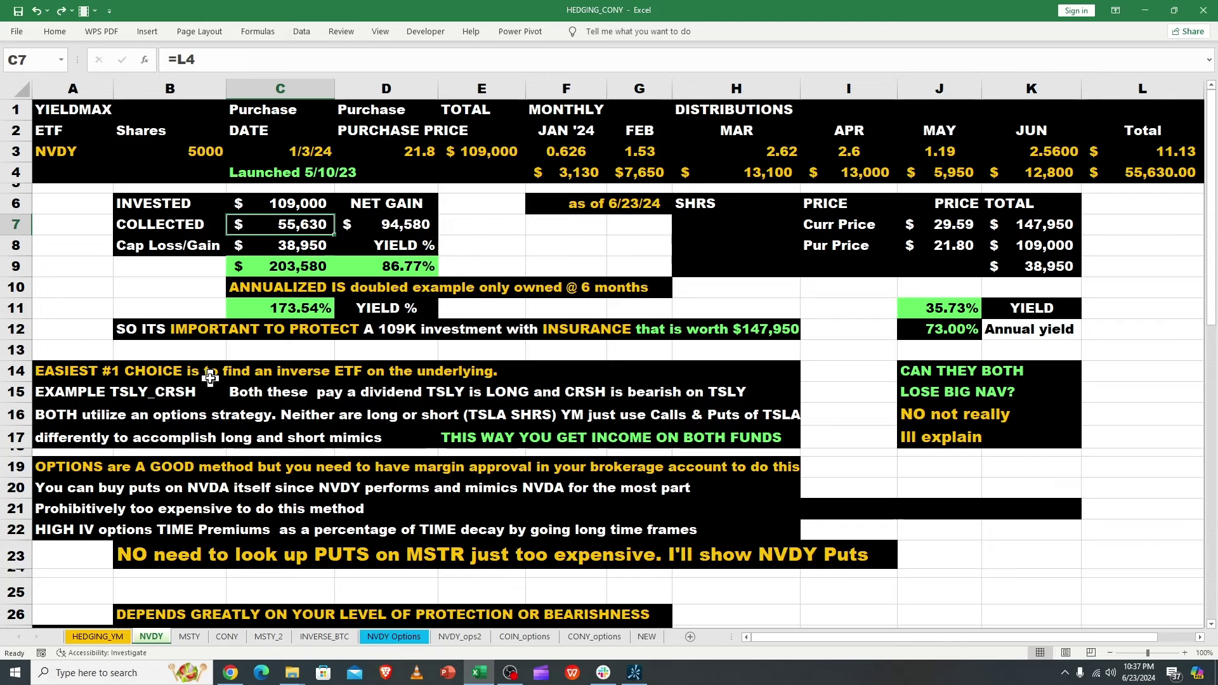
pyautogui.click(355, 372)
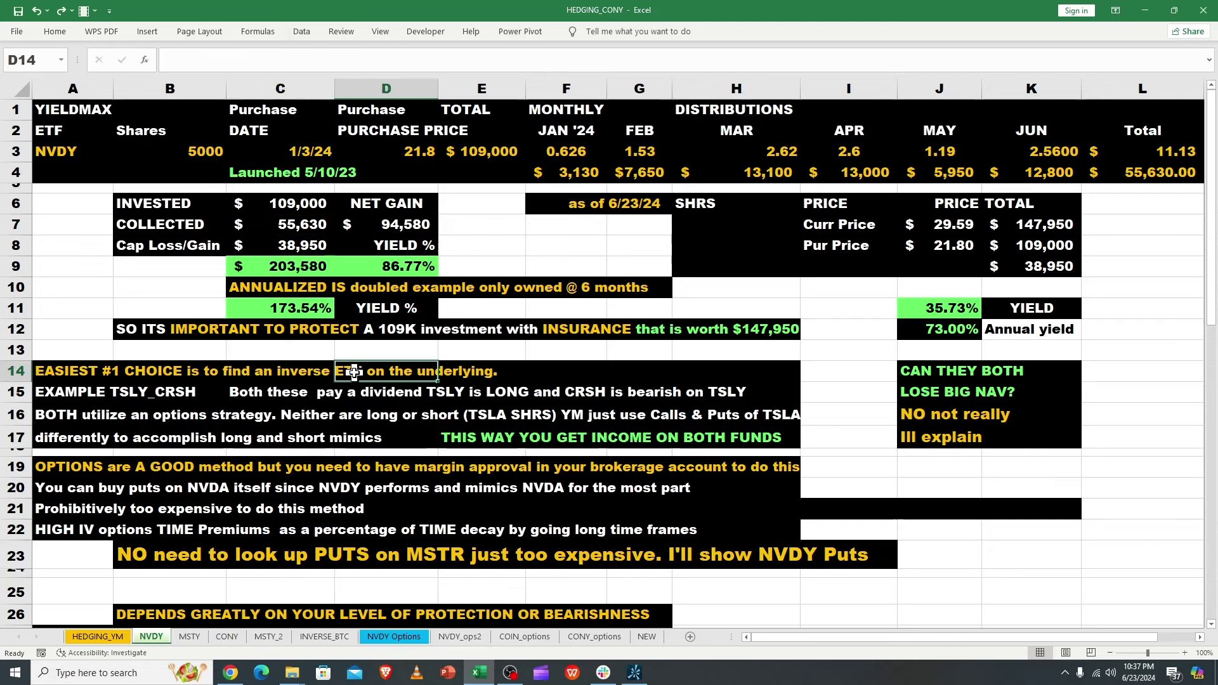
pyautogui.click(48, 368)
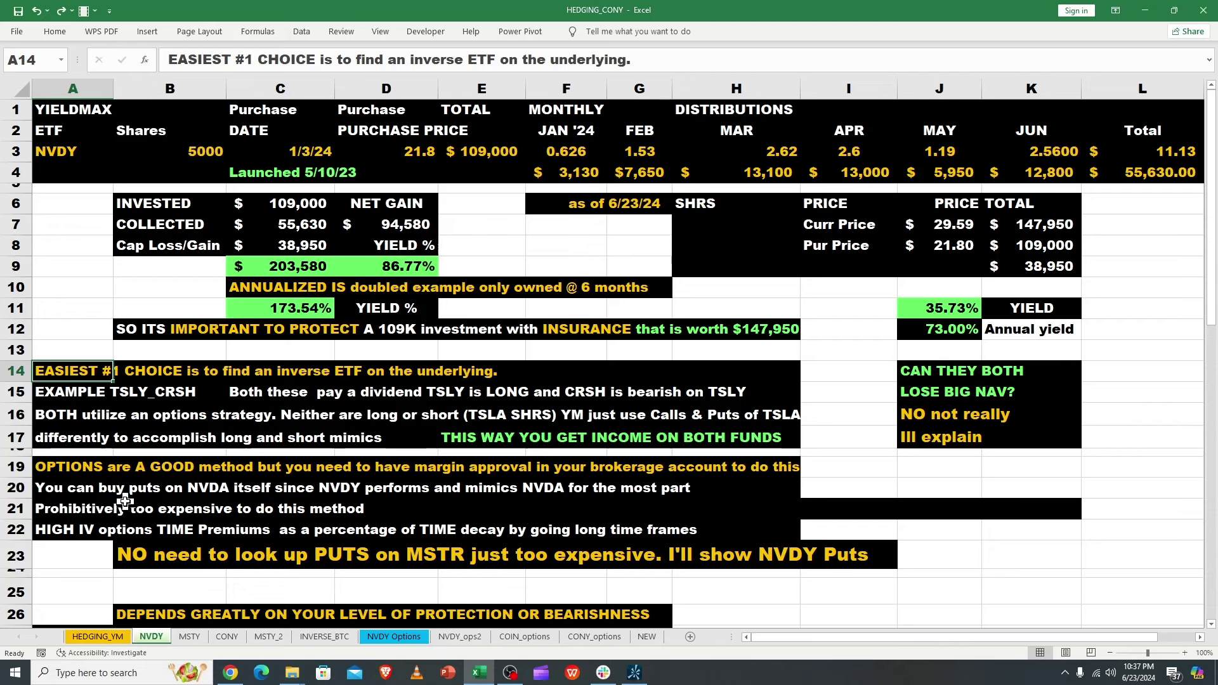
# Read the row 19 note on options as a hedge and the notes on protection level and an inverse NVDA ETF in rows 26 to 28
pyautogui.click(84, 469)
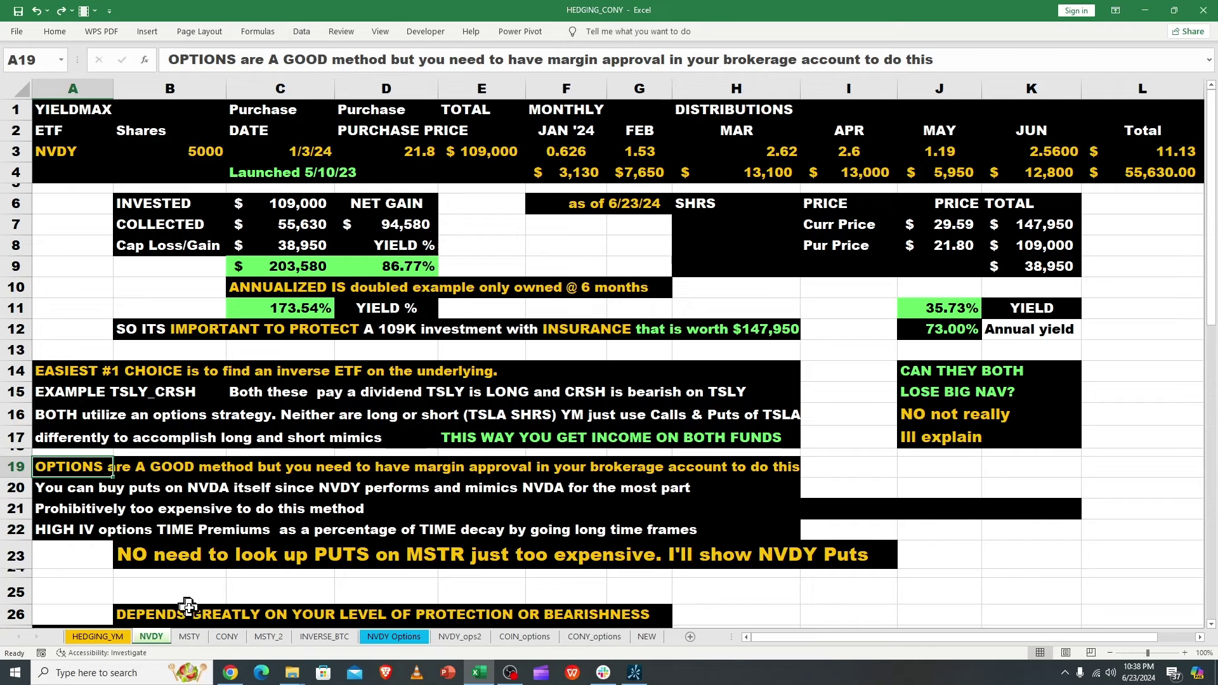
pyautogui.click(137, 611)
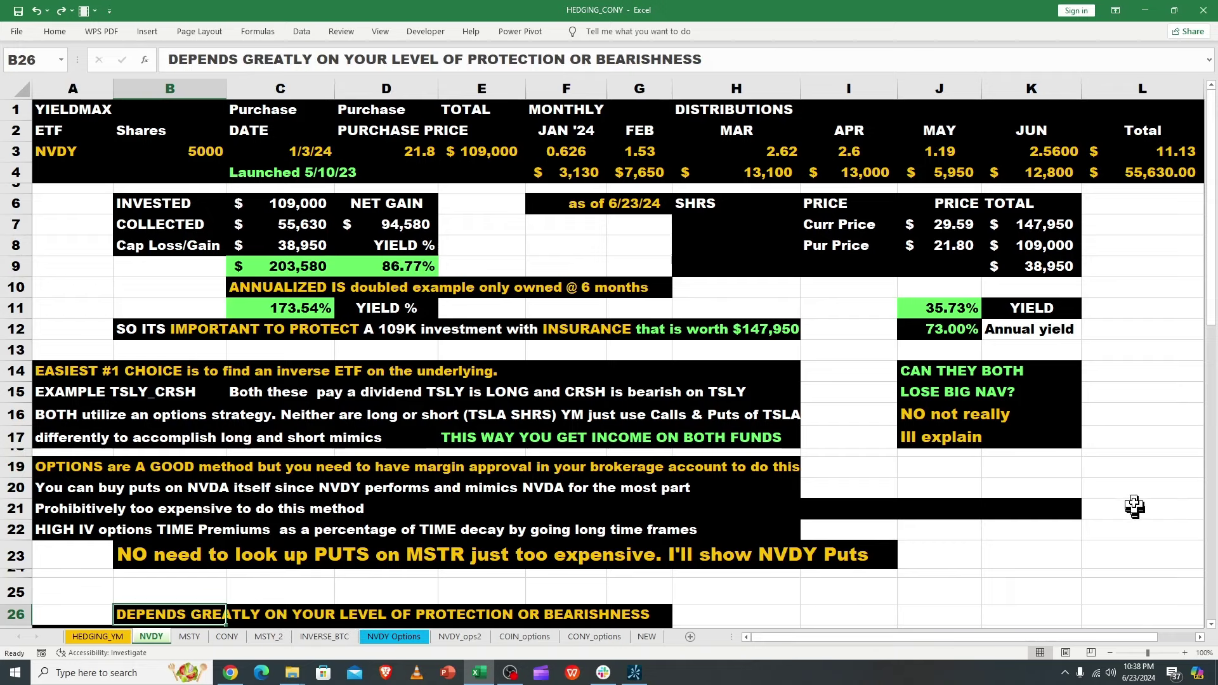
pyautogui.moveTo(1212, 297); pyautogui.dragTo(1212, 327)
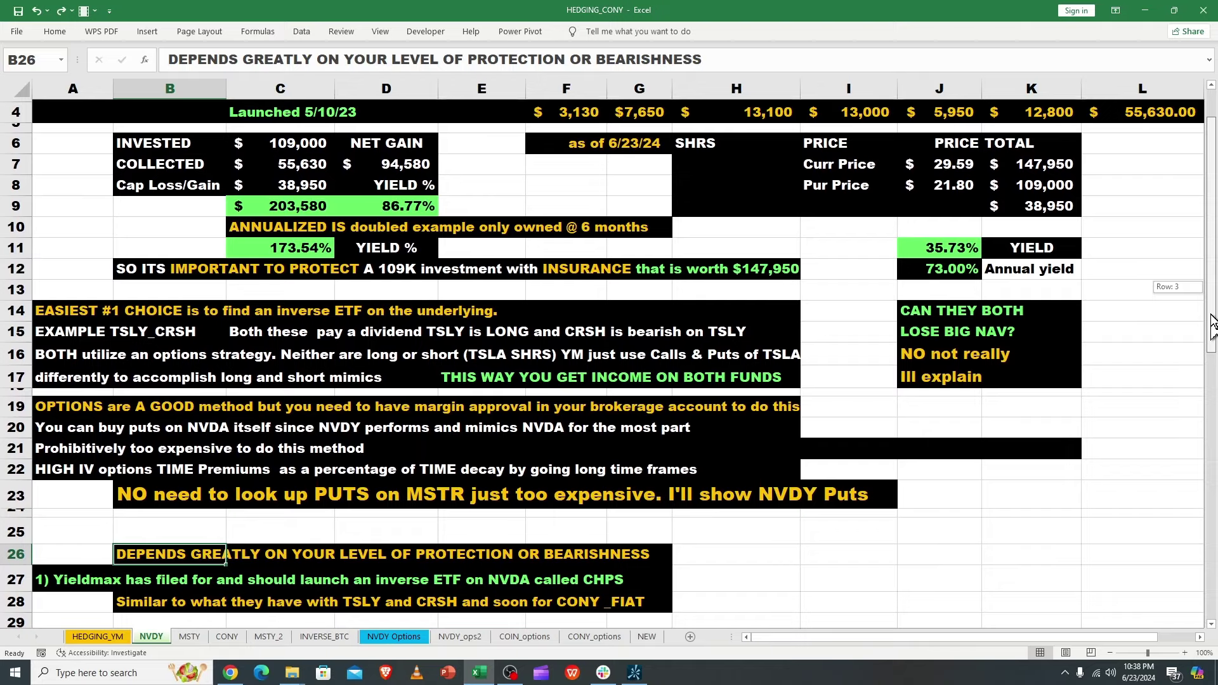
pyautogui.click(758, 554)
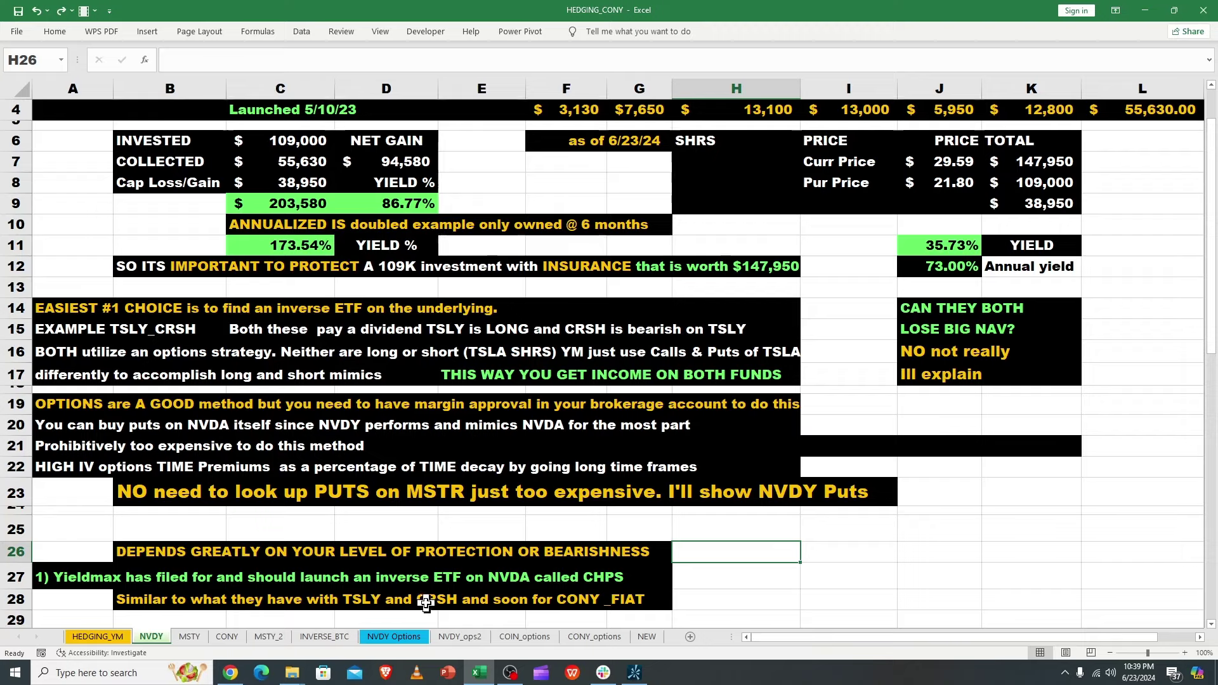
# Examine the bearish NVDA ETFs NVDS, NVD and NVDQ in rows 31 to 33, along with the quote and chart images beside and below them
pyautogui.moveTo(1199, 343); pyautogui.dragTo(1210, 577)
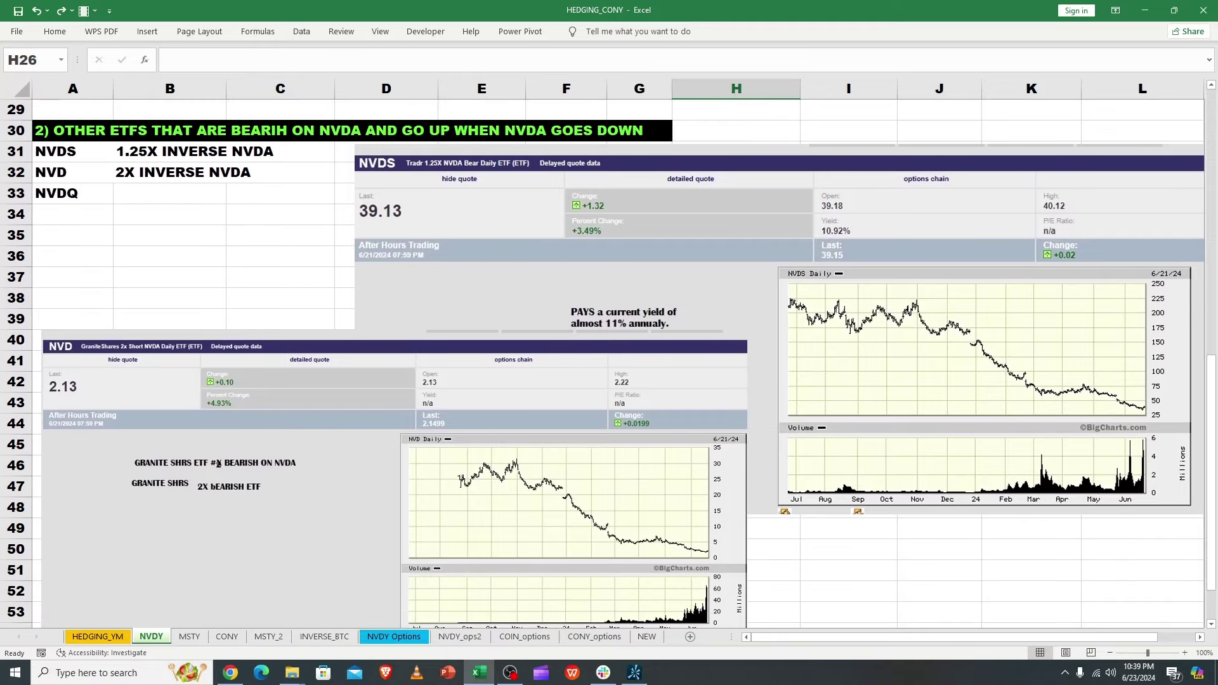
pyautogui.click(269, 297)
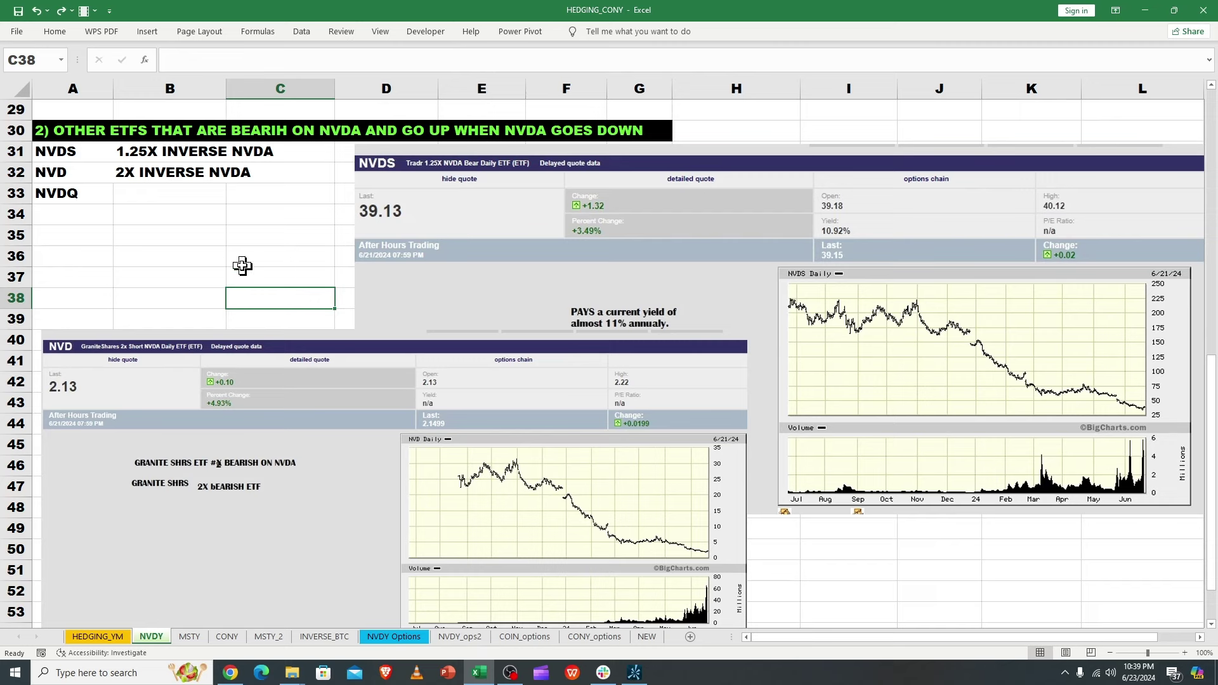
pyautogui.click(62, 152)
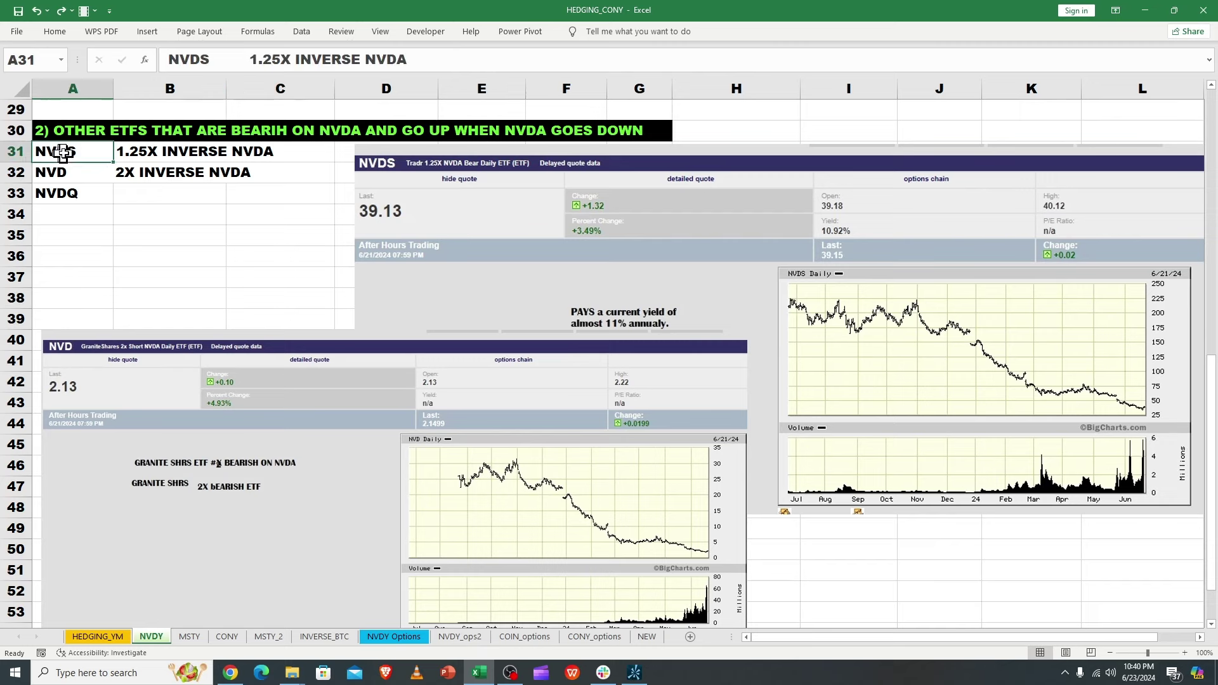
pyautogui.click(130, 156)
pyautogui.click(80, 152)
pyautogui.click(148, 152)
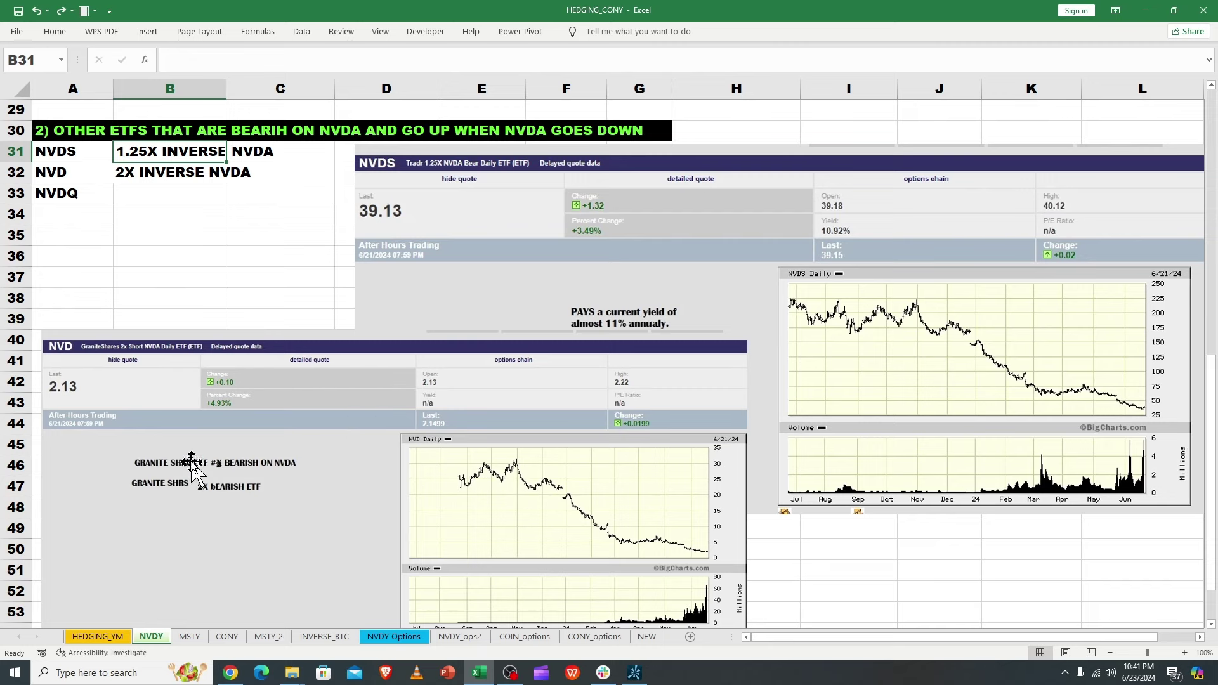
pyautogui.click(144, 193)
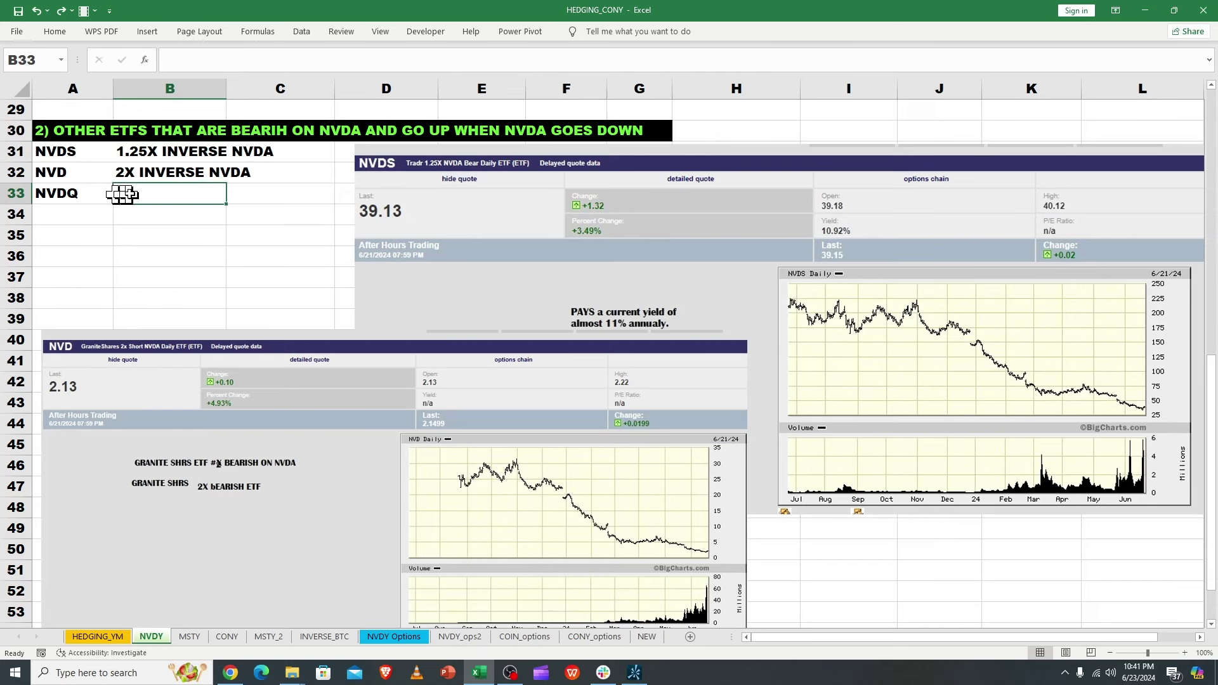
pyautogui.click(129, 176)
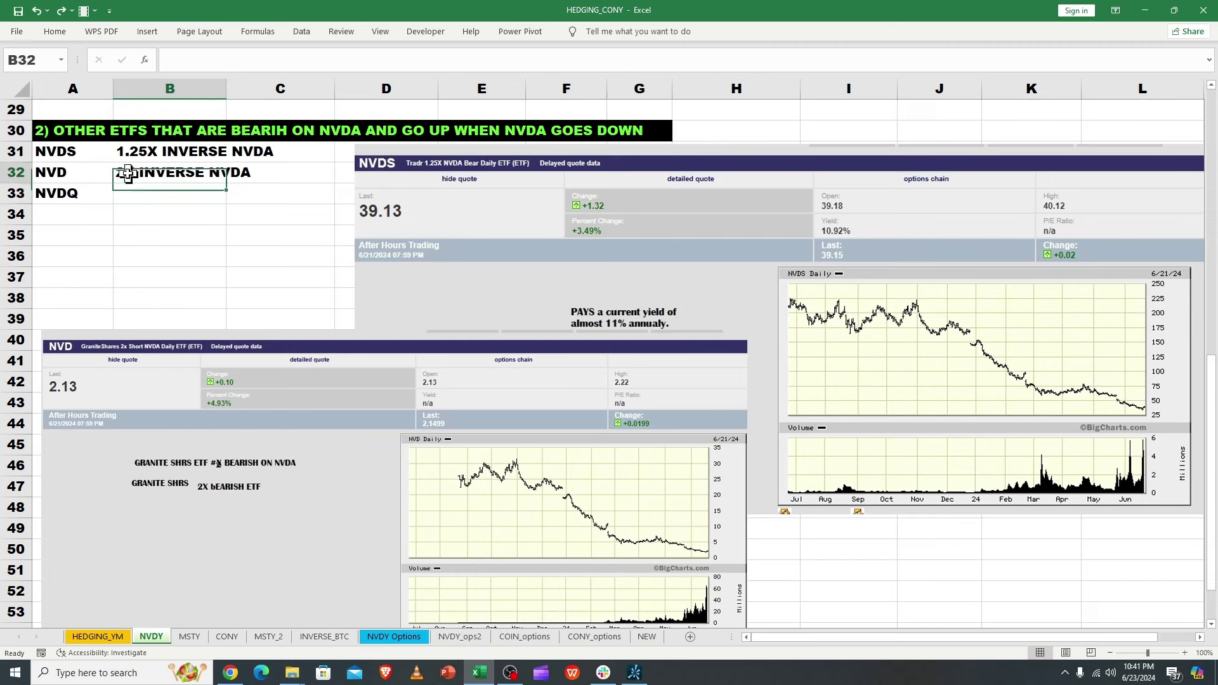
pyautogui.click(88, 194)
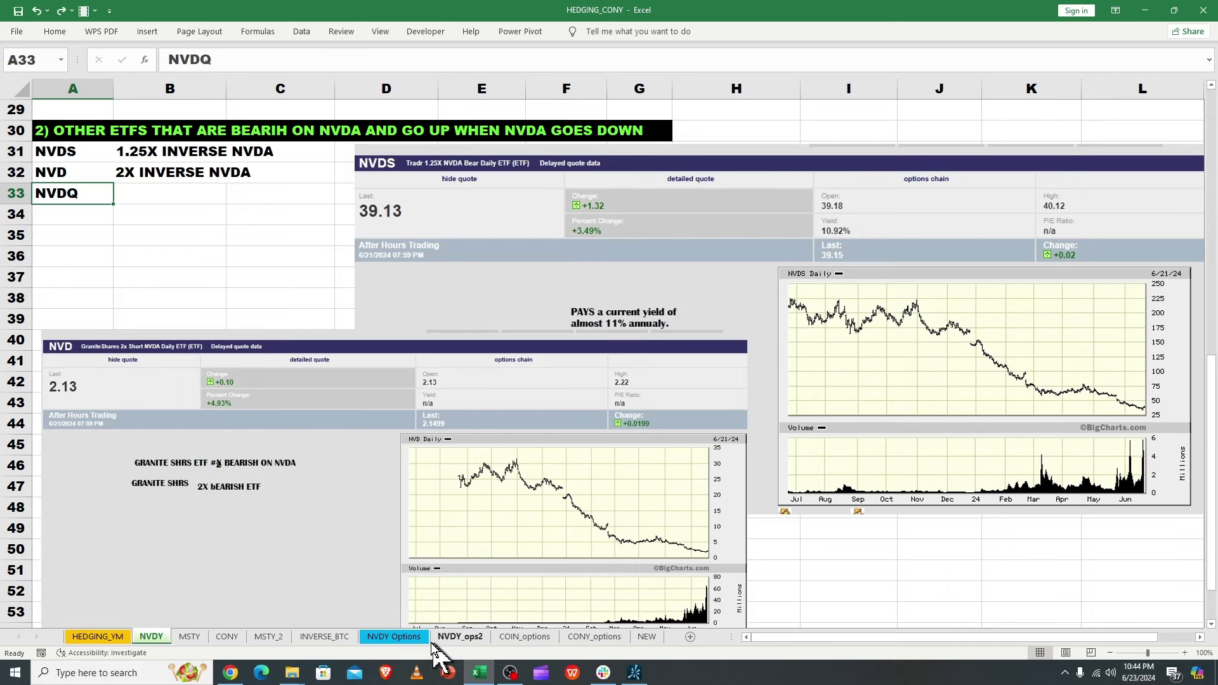
pyautogui.moveTo(1212, 409); pyautogui.dragTo(1213, 457)
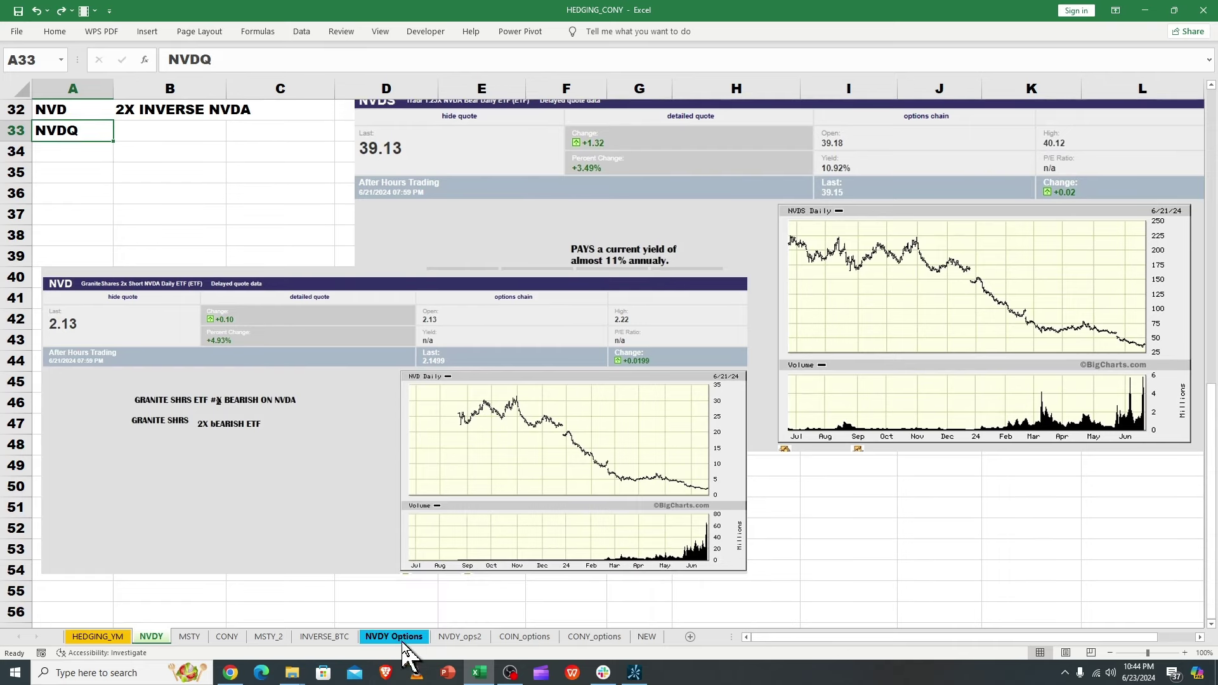
# Open the NVDY Options sheet and examine the puts in the NVDY option chain by expiration and strike
pyautogui.click(406, 639)
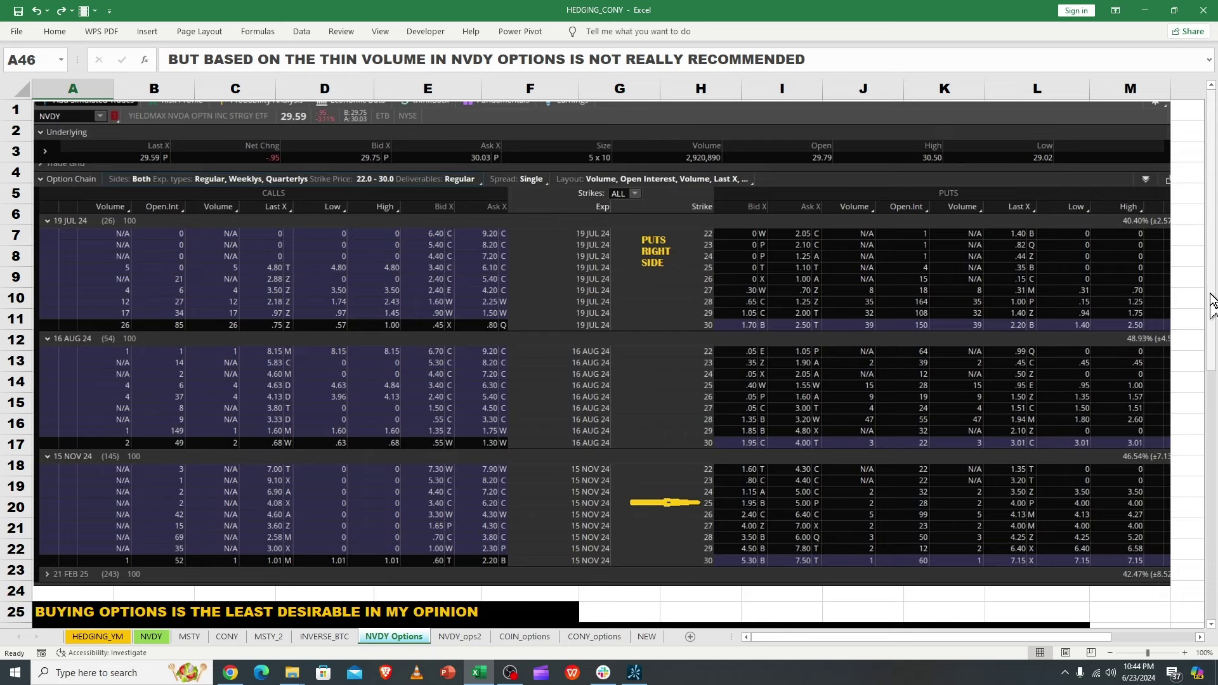
pyautogui.moveTo(1212, 305)
pyautogui.mouseDown()
pyautogui.moveTo(1211, 419)
pyautogui.moveTo(1211, 305)
pyautogui.mouseUp()
pyautogui.moveTo(1212, 355); pyautogui.dragTo(1212, 362)
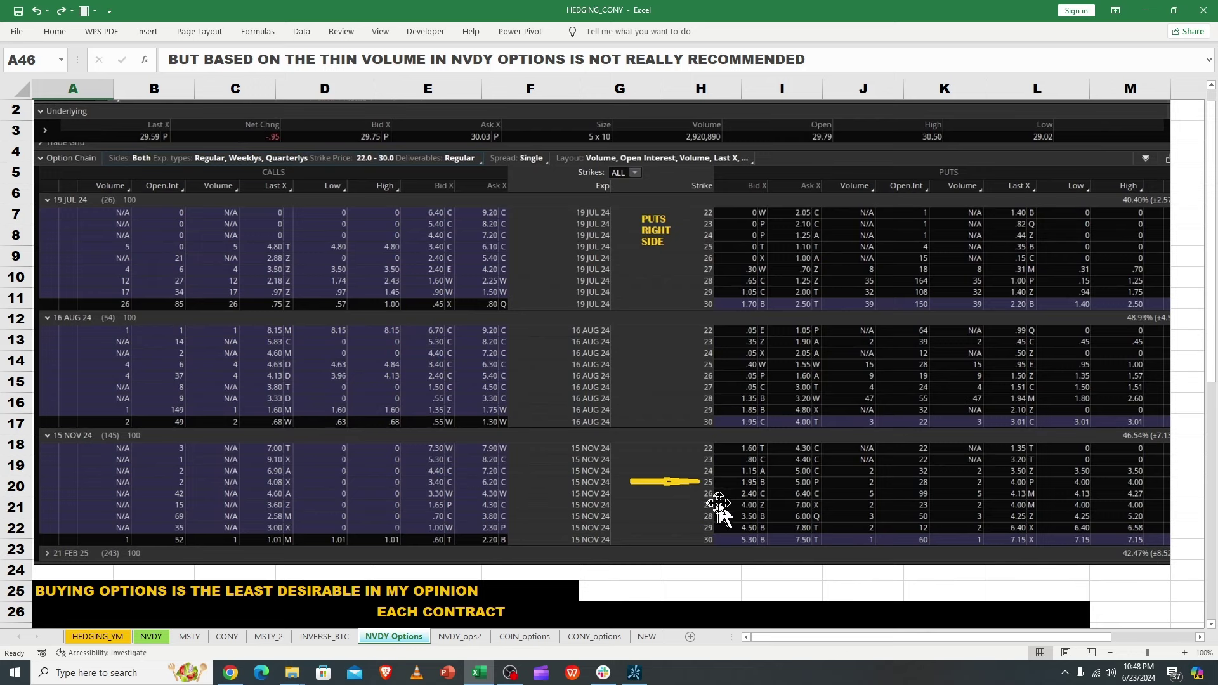
# Set the put option price per share in F29 to 4.13 in the protective put calculation
pyautogui.moveTo(1210, 377); pyautogui.dragTo(1210, 495)
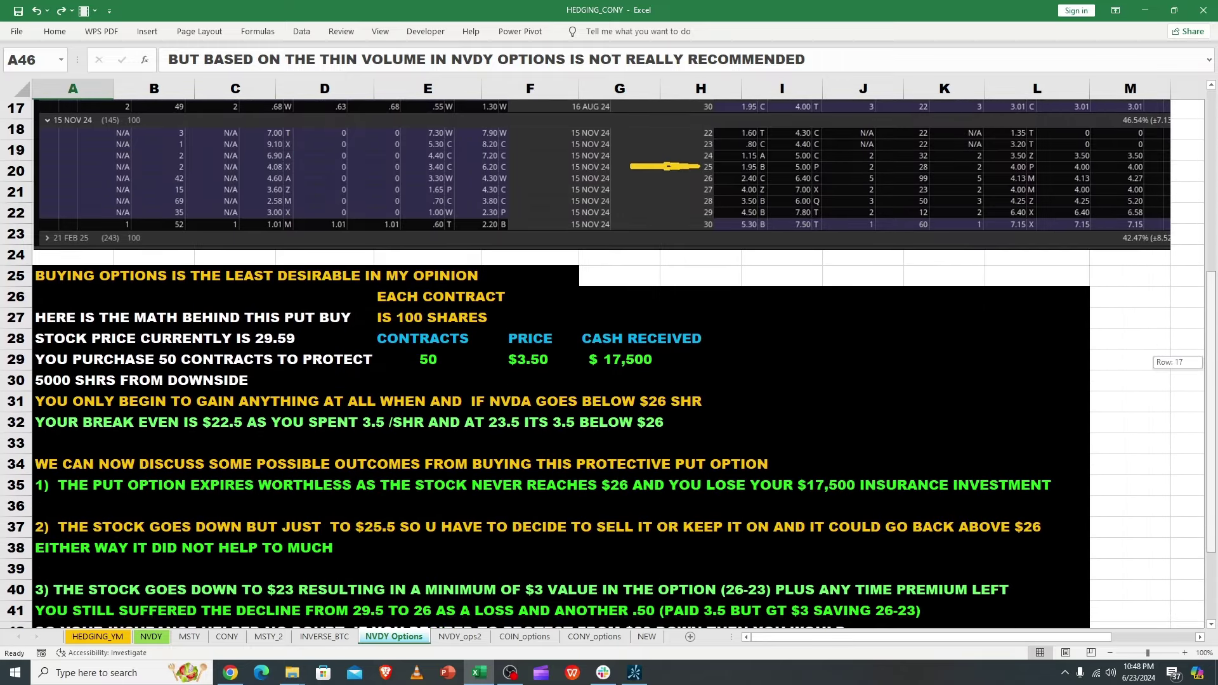
pyautogui.click(527, 361)
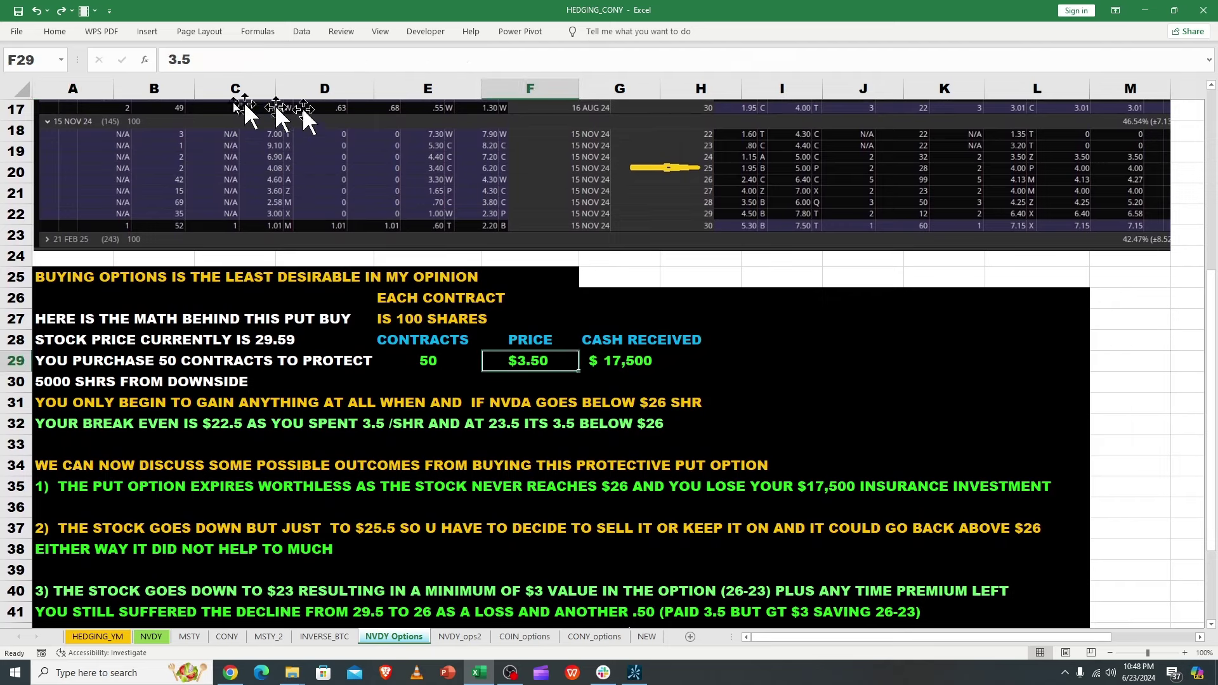
pyautogui.moveTo(167, 60); pyautogui.dragTo(212, 61)
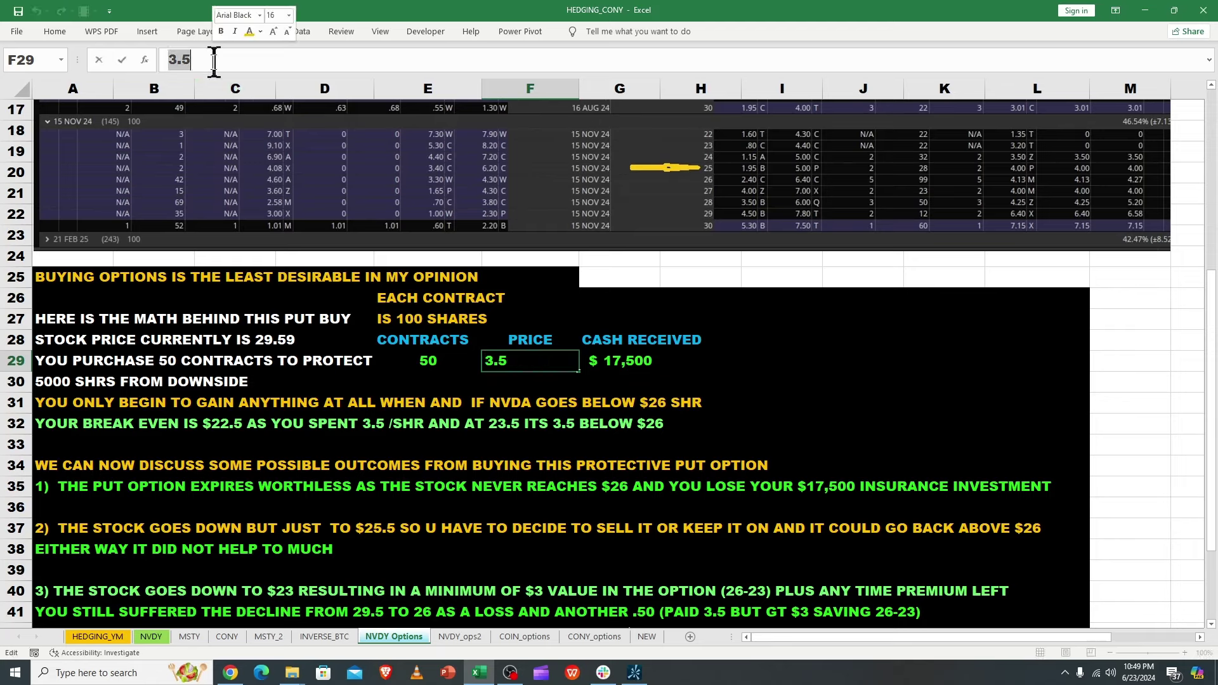
pyautogui.write('4.13')
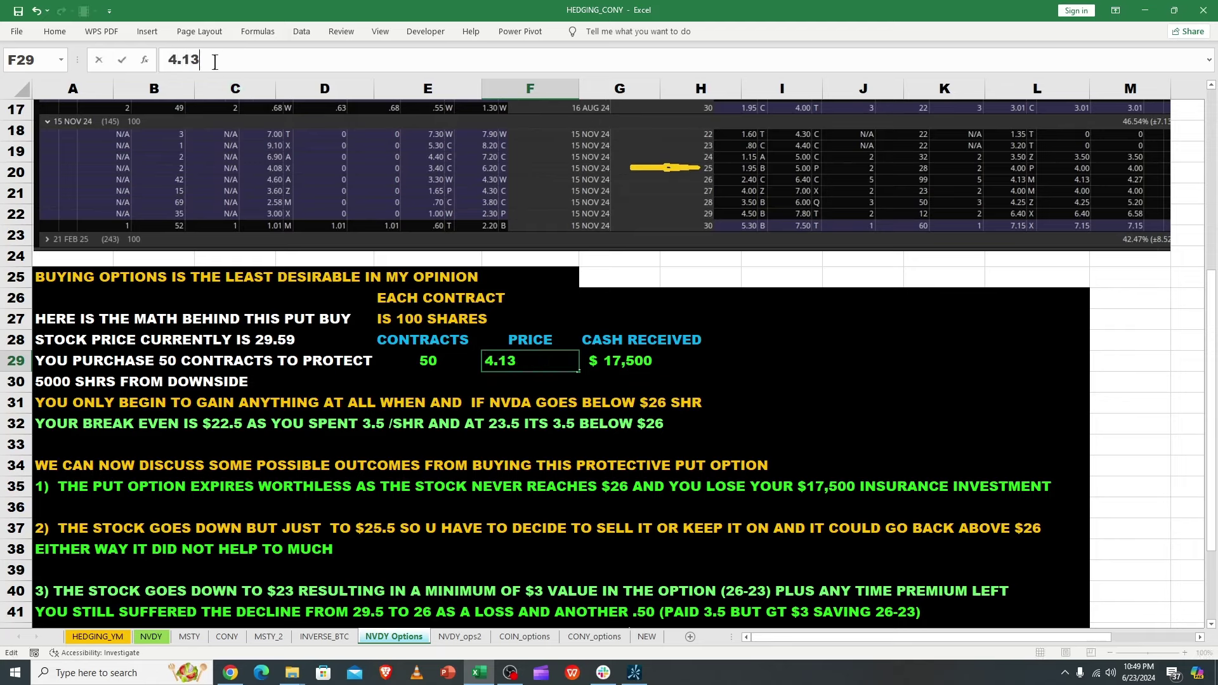
pyautogui.press('Return')
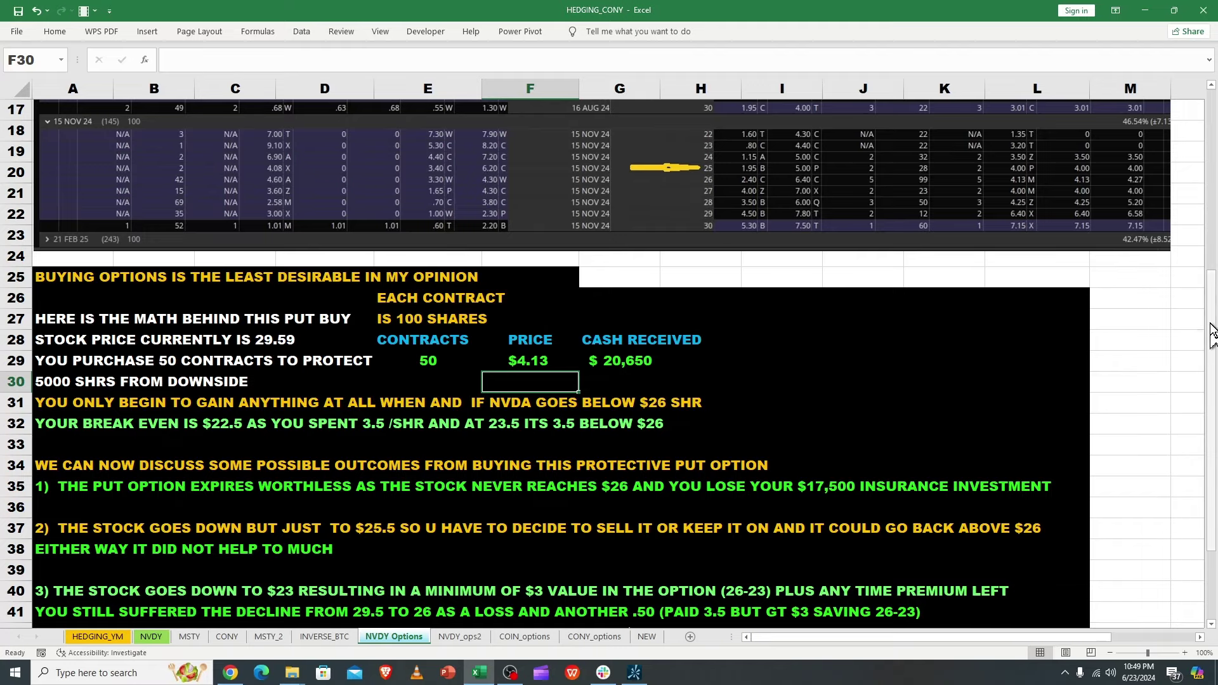
# Update the premium comparison note in G43 to read "INSTEAD OF $20,650"
pyautogui.moveTo(1213, 343); pyautogui.dragTo(1213, 410)
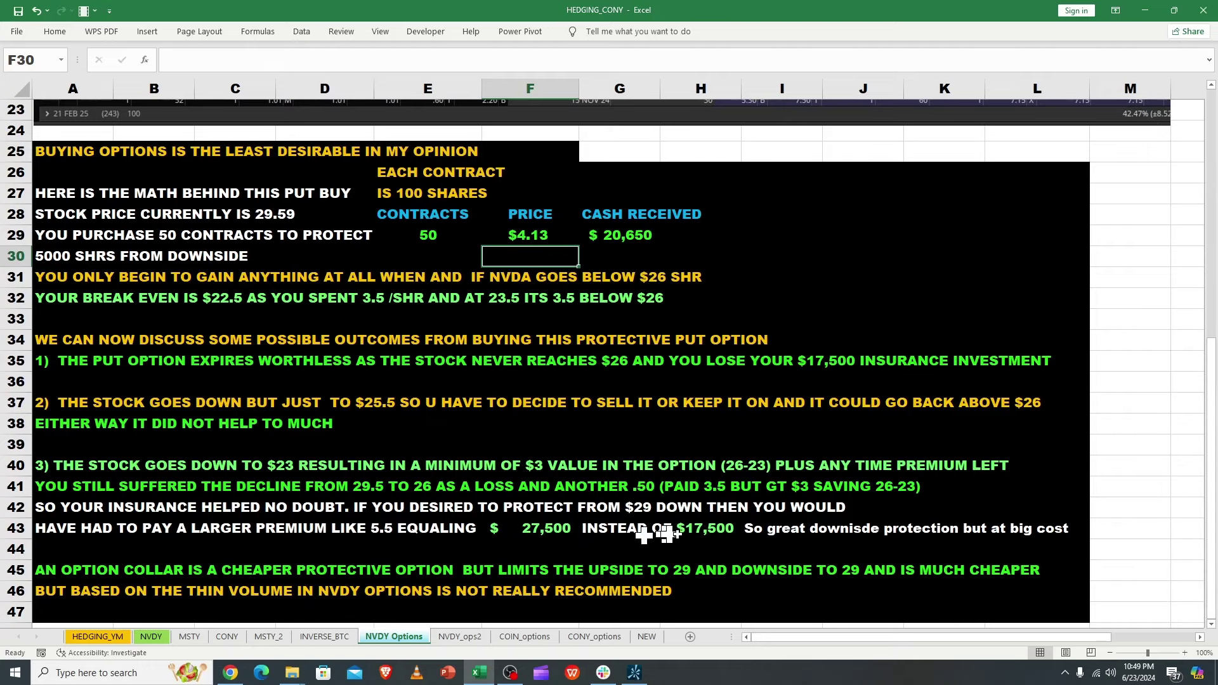
pyautogui.click(560, 533)
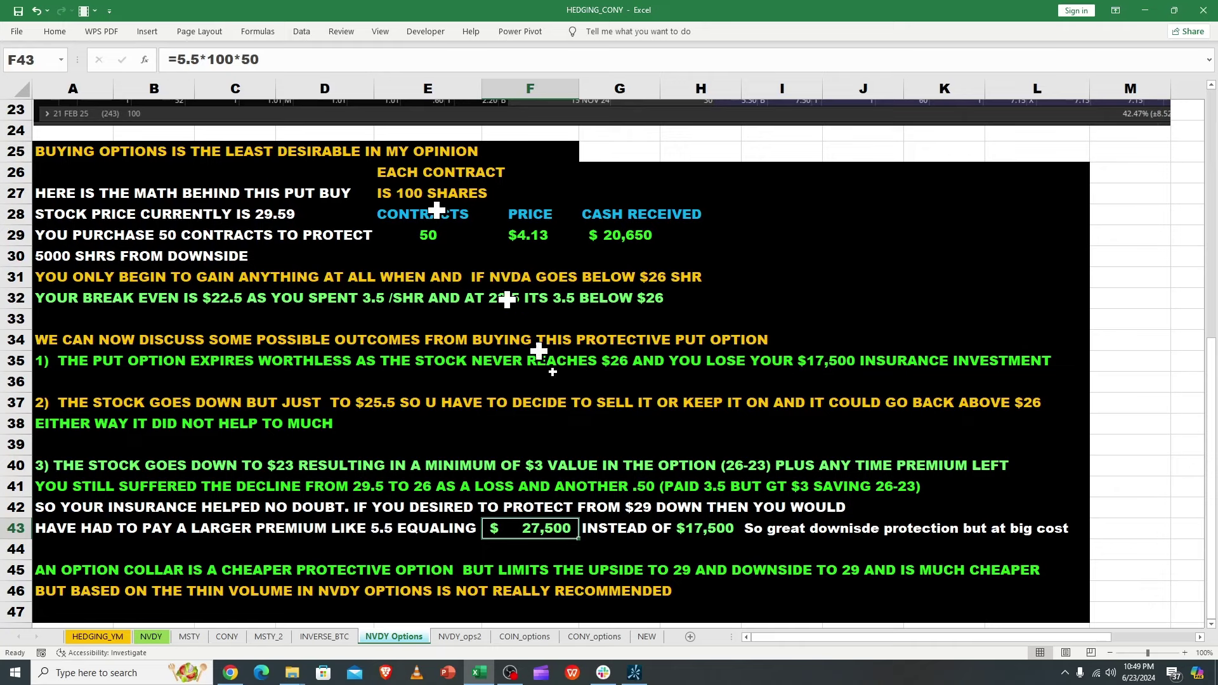
pyautogui.click(698, 519)
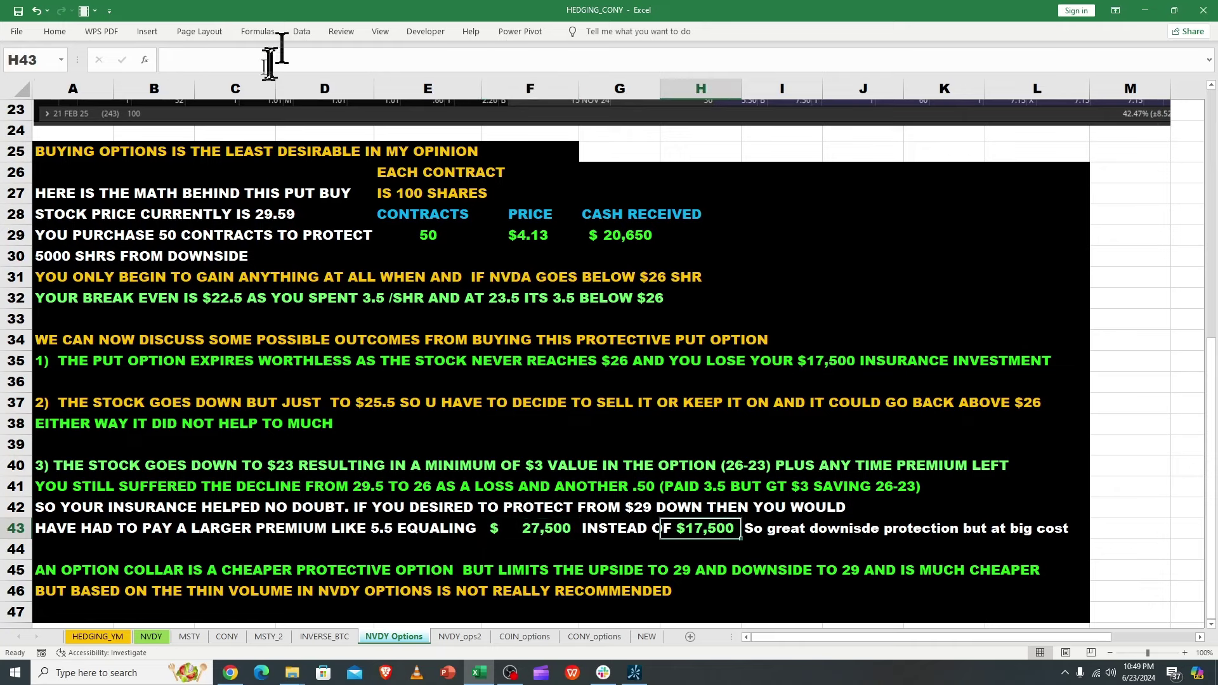
pyautogui.click(57, 535)
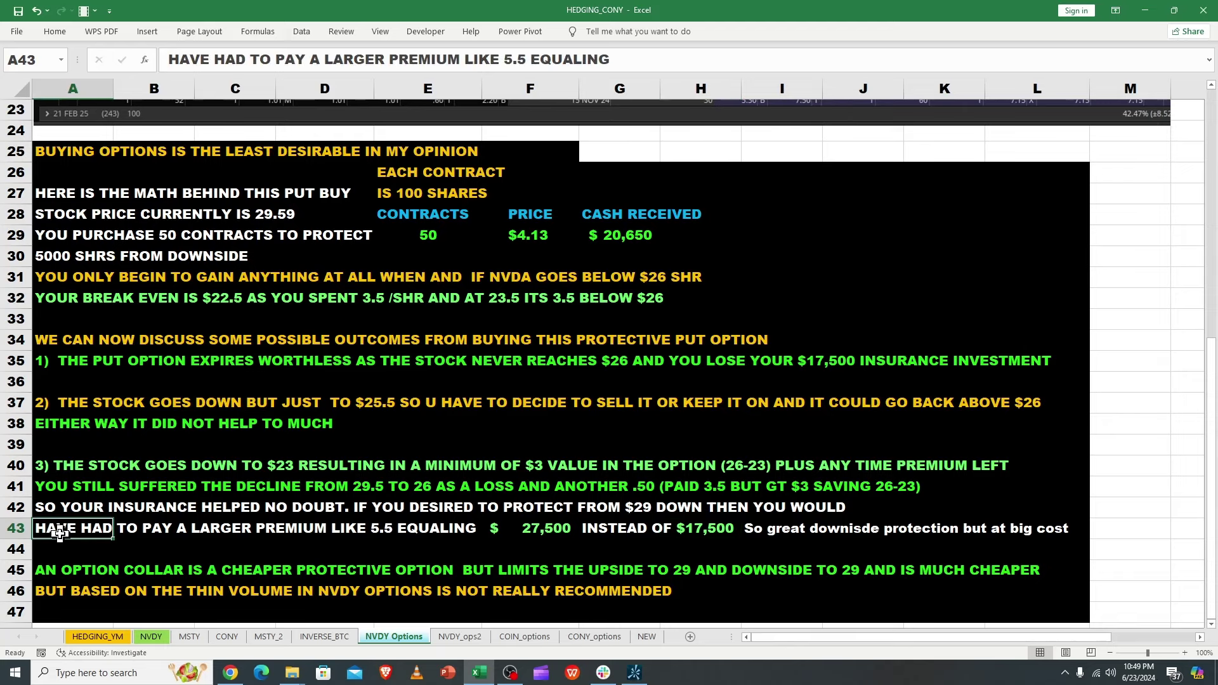
pyautogui.click(596, 534)
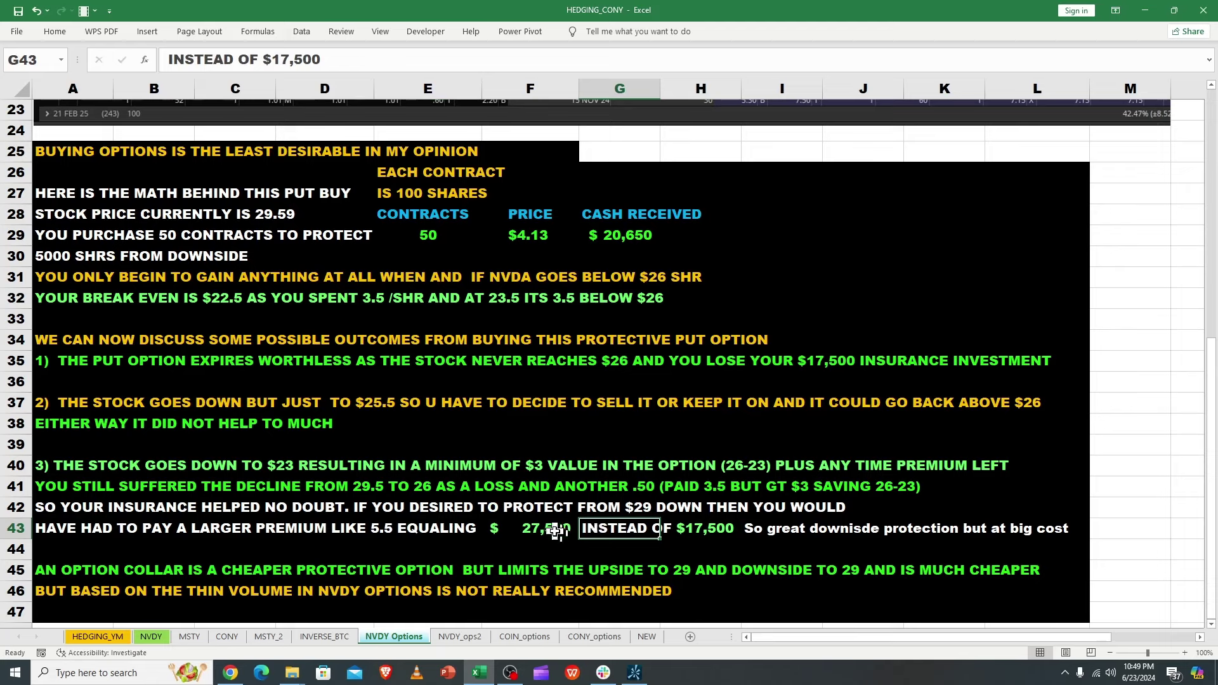
pyautogui.click(549, 532)
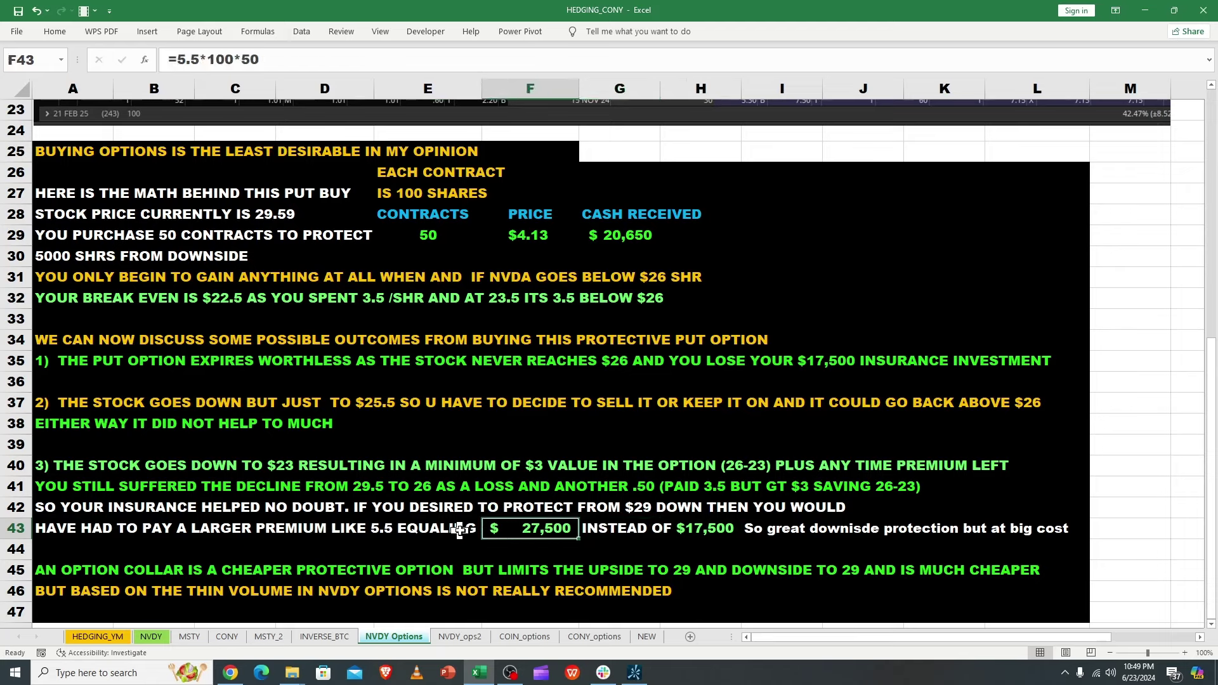
pyautogui.click(750, 530)
pyautogui.click(718, 531)
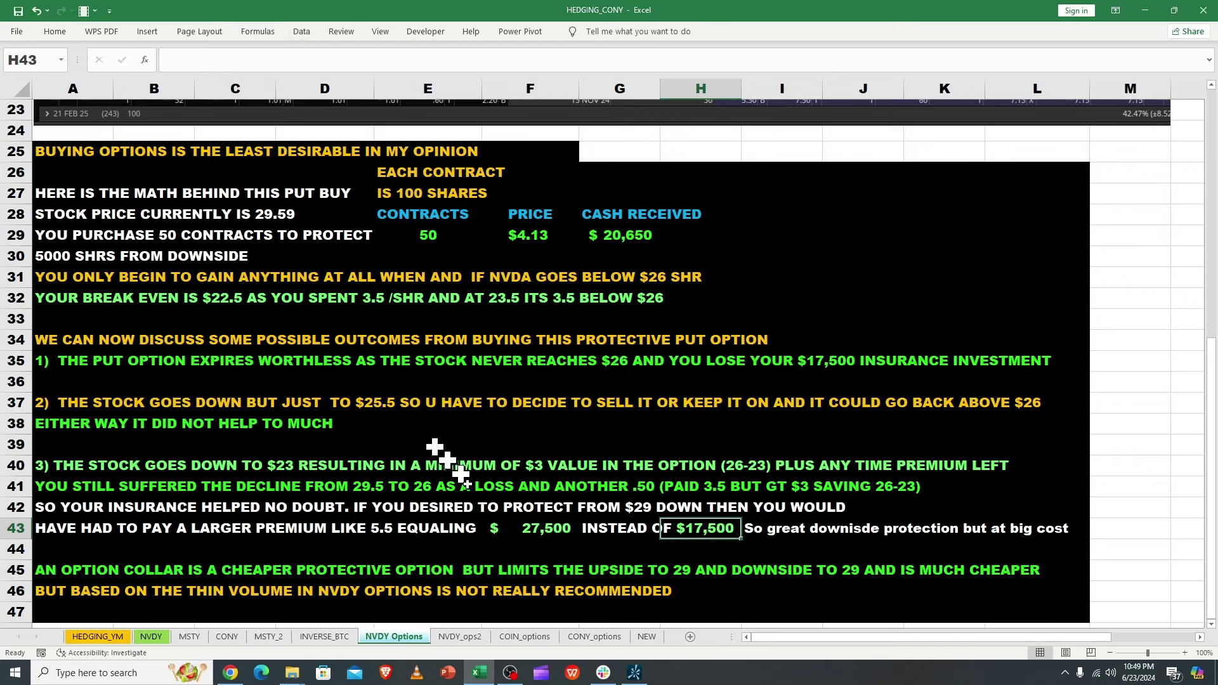
pyautogui.click(598, 534)
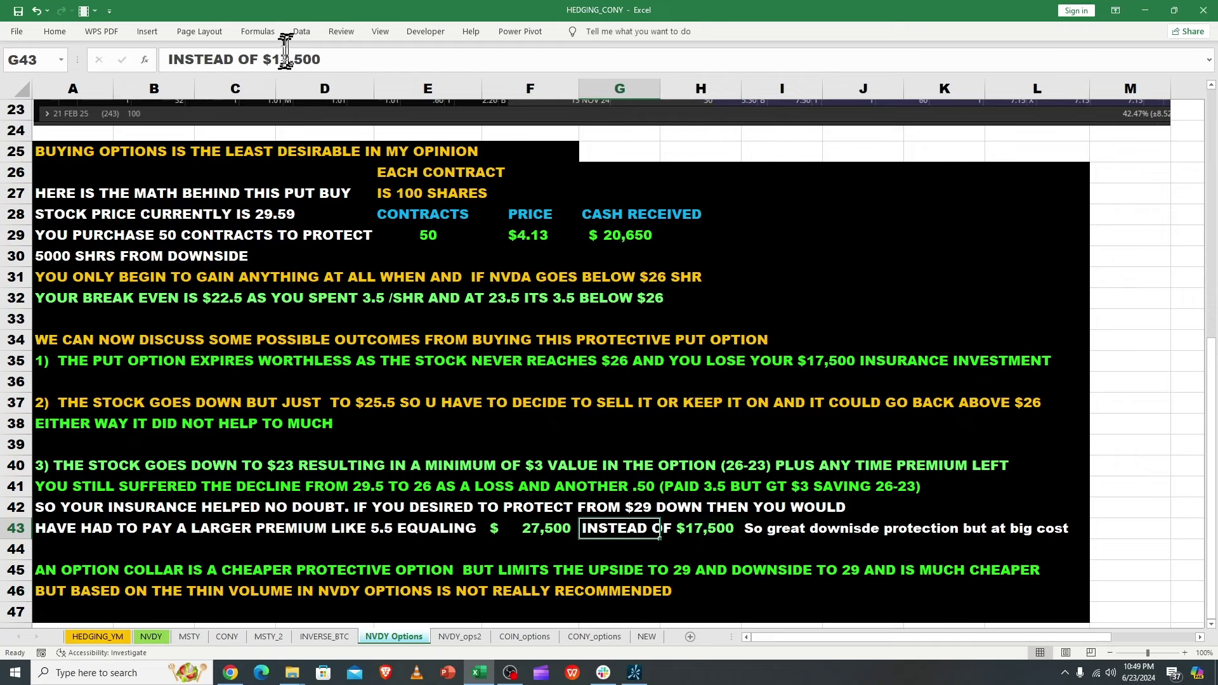
pyautogui.moveTo(271, 59); pyautogui.dragTo(384, 77)
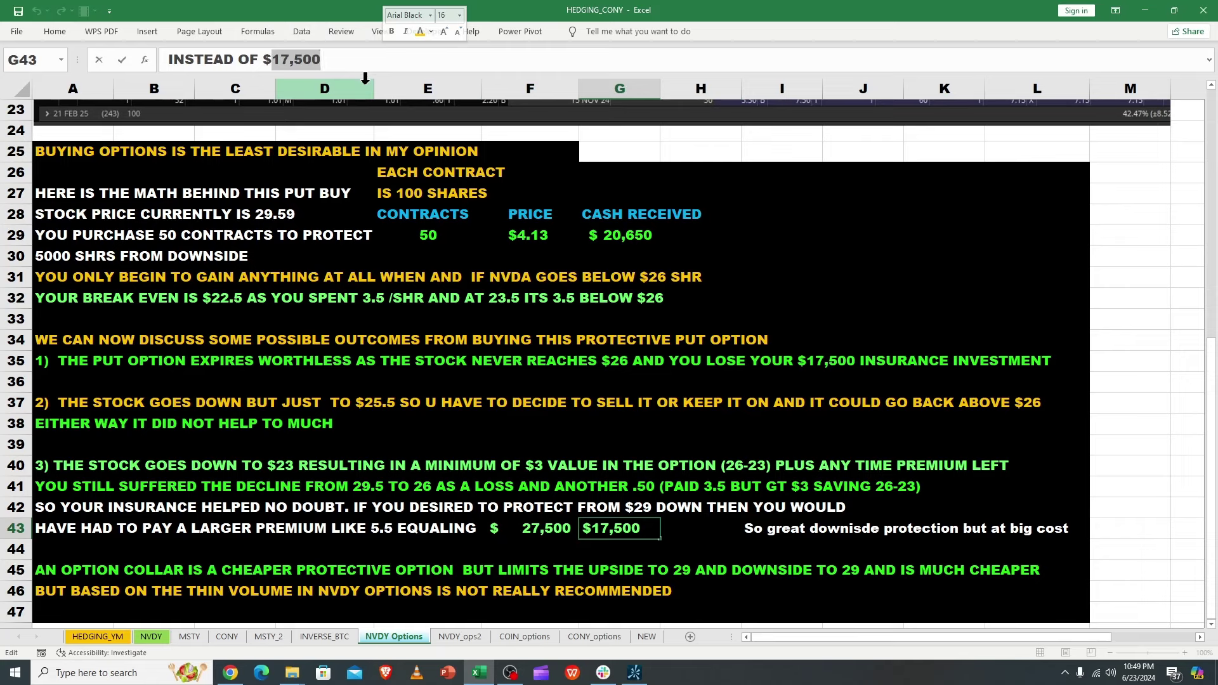
pyautogui.write('20,650')
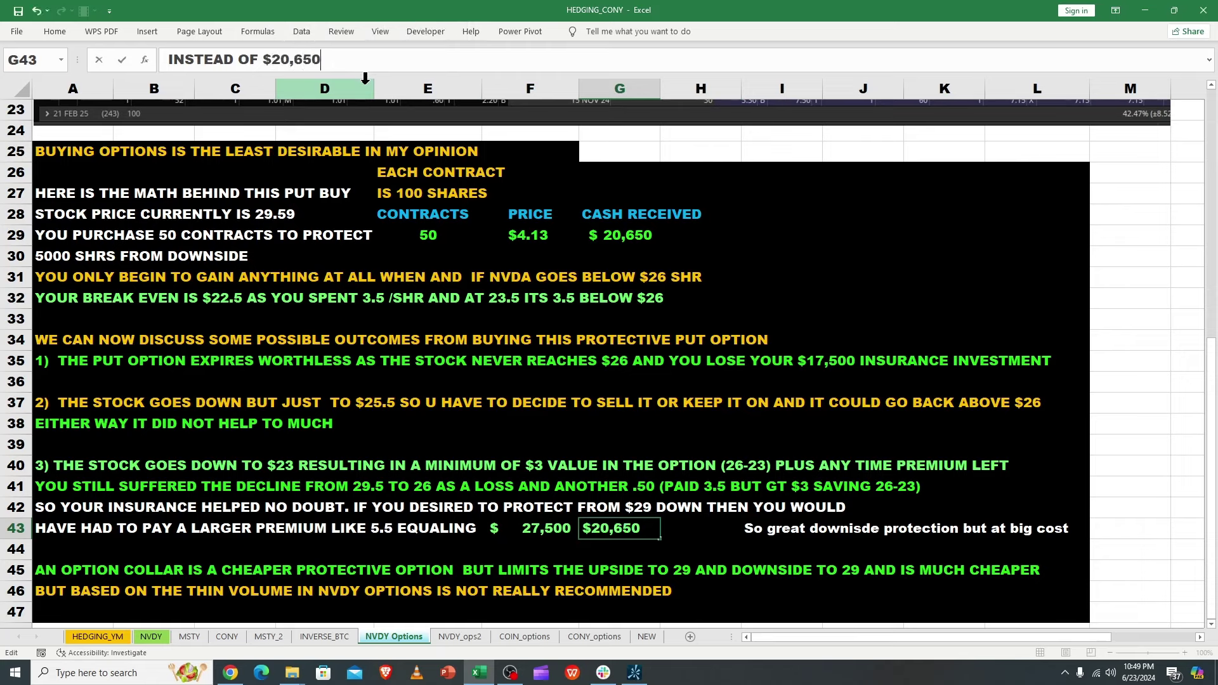
pyautogui.press('Return')
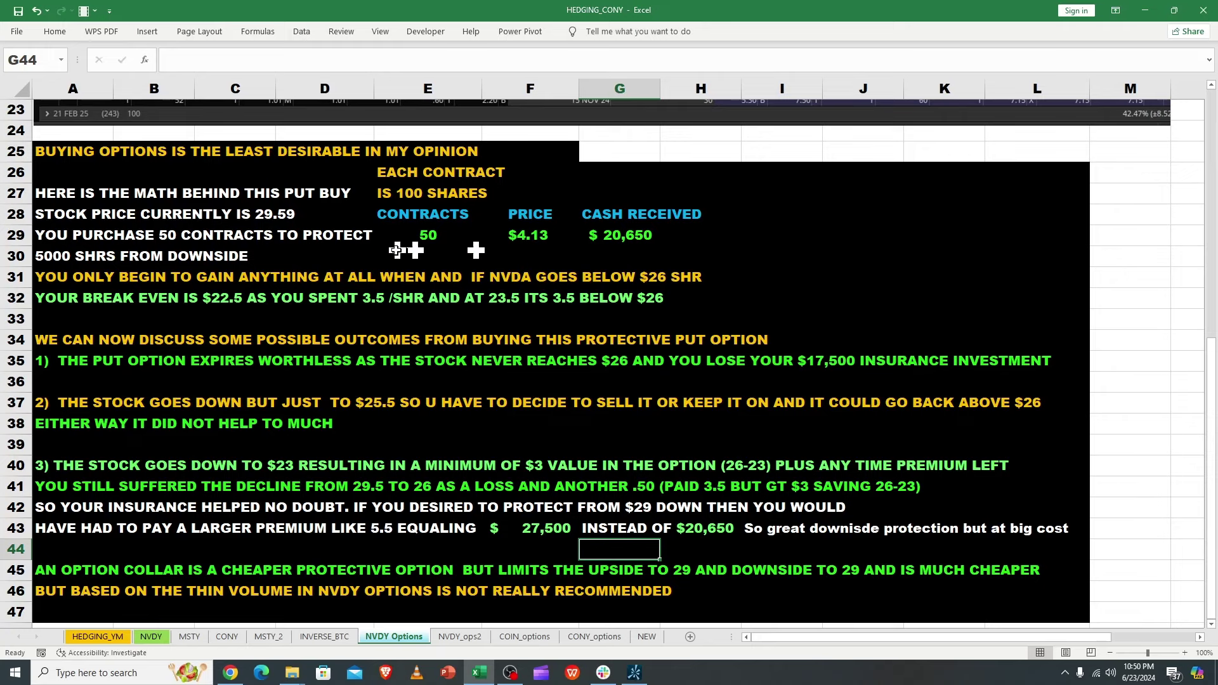
# Check the put cost and price in row 29 and set the break-even price in the A32 note to $21.87
pyautogui.click(625, 240)
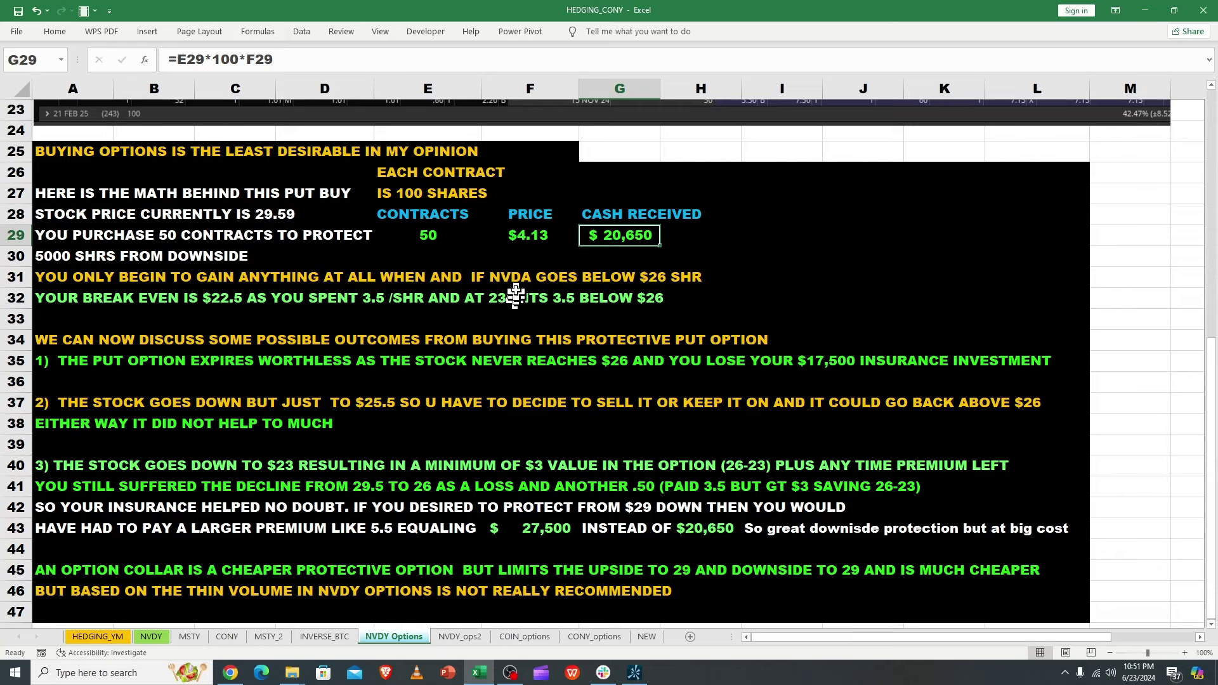
pyautogui.click(528, 236)
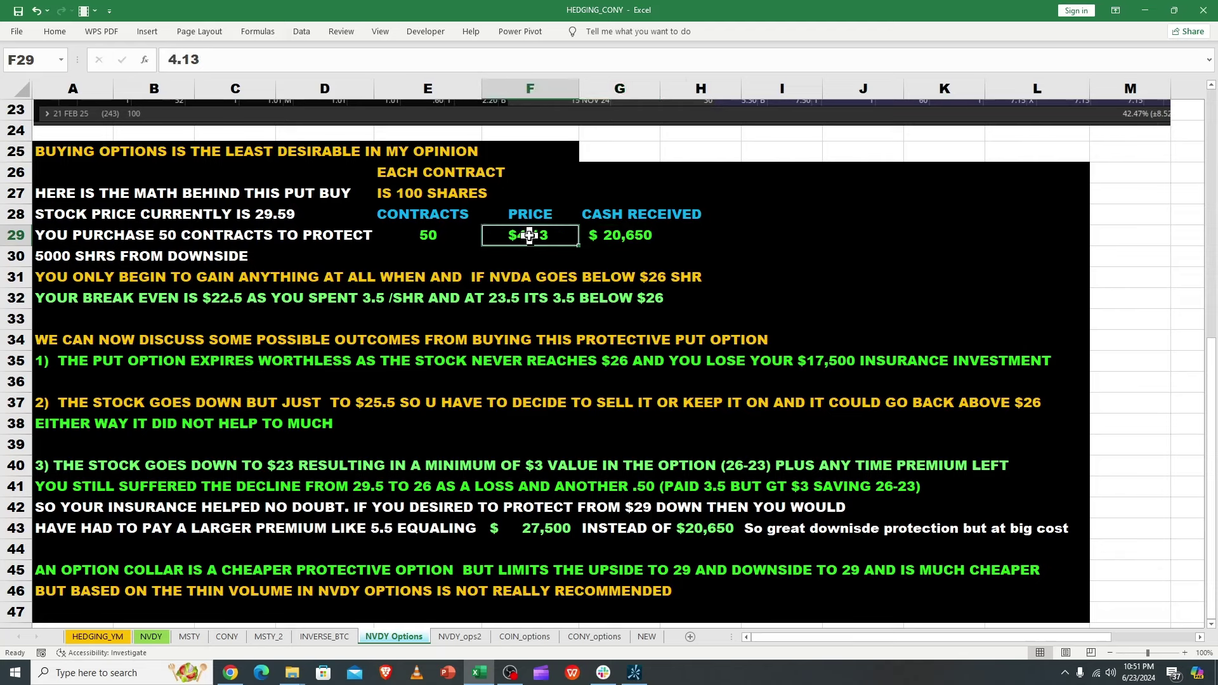
pyautogui.click(509, 298)
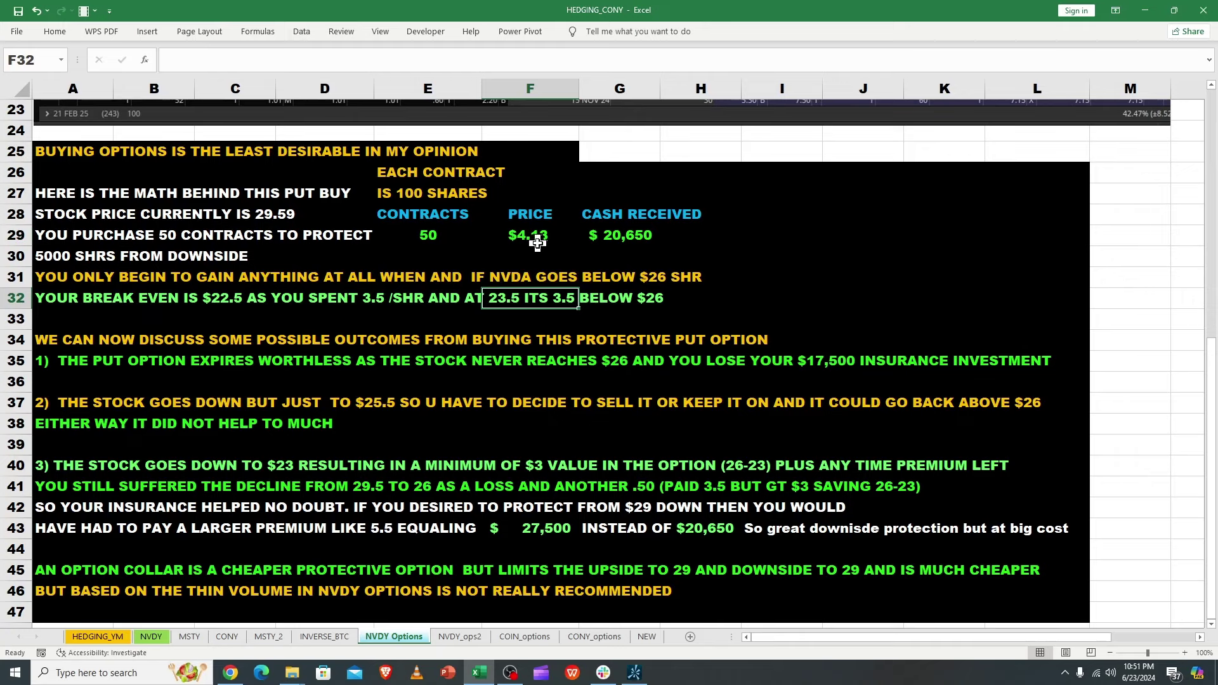
pyautogui.click(86, 303)
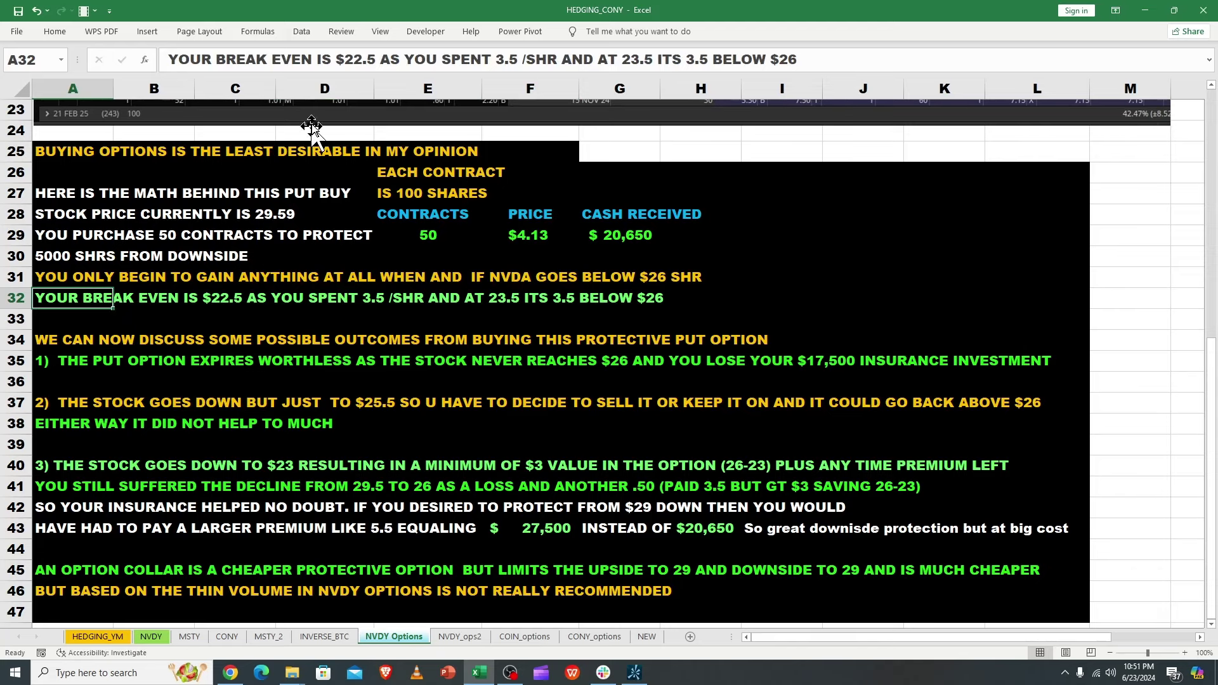
pyautogui.moveTo(354, 59); pyautogui.dragTo(375, 64)
pyautogui.write('21.8')
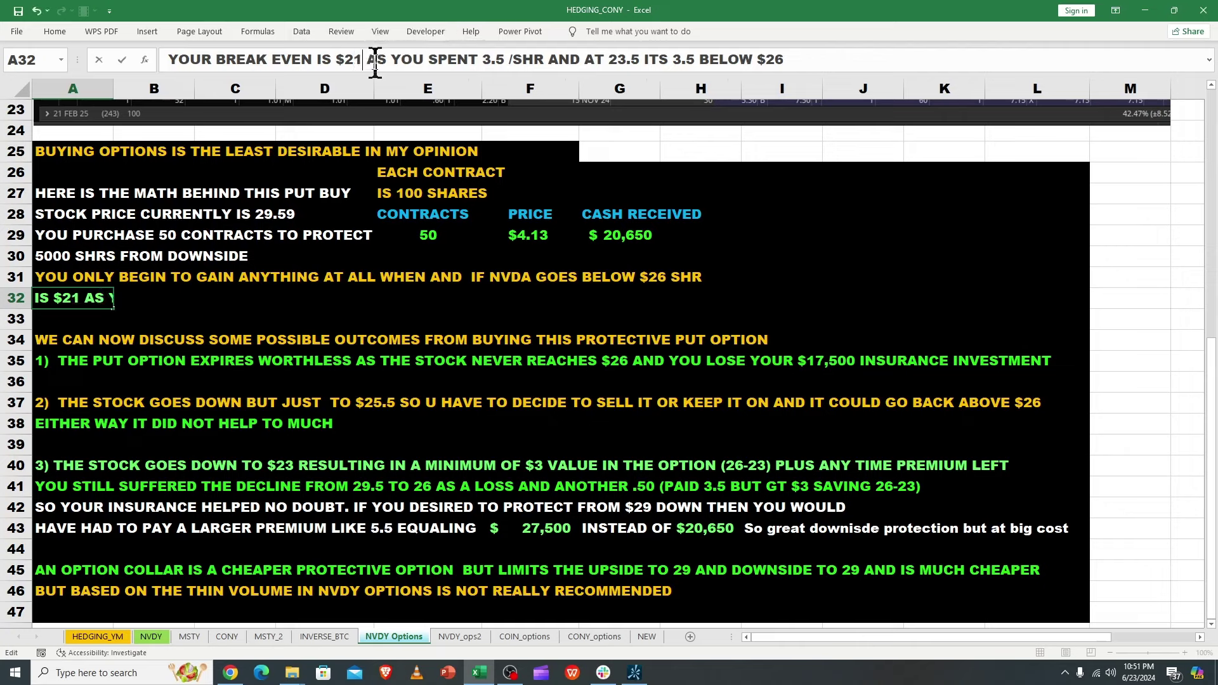
pyautogui.write('7')
pyautogui.press('Return')
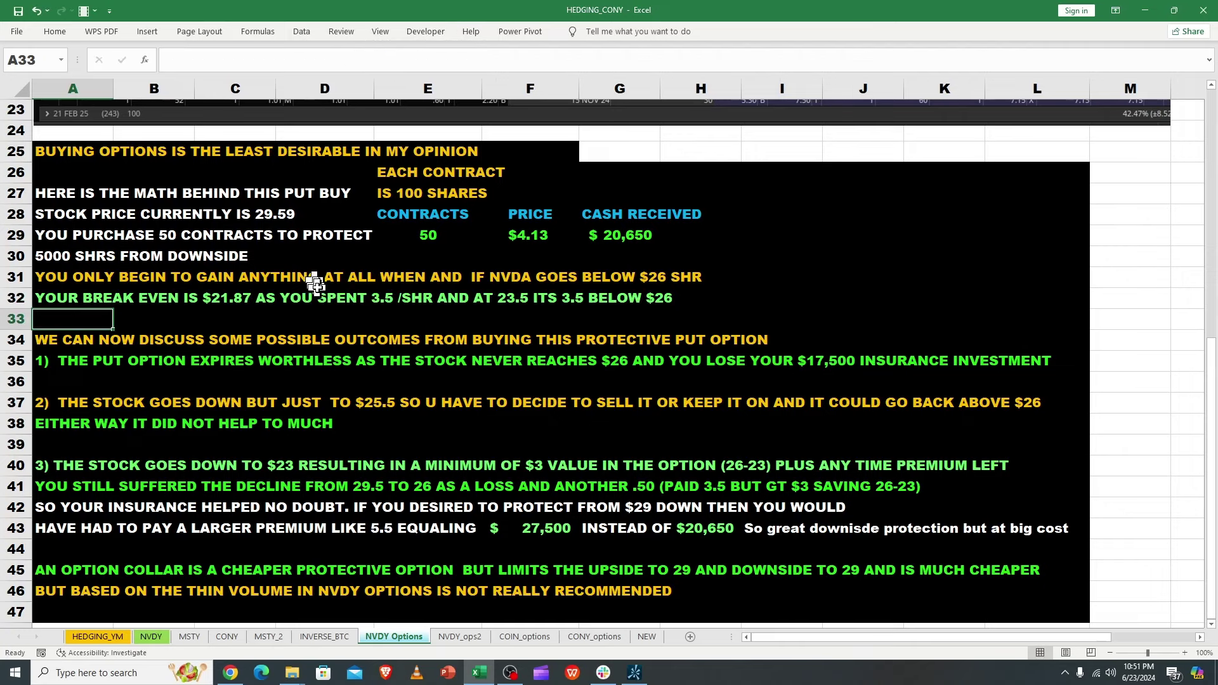
# Set the amount spent per share in the A32 break-even note to 4.13
pyautogui.click(70, 291)
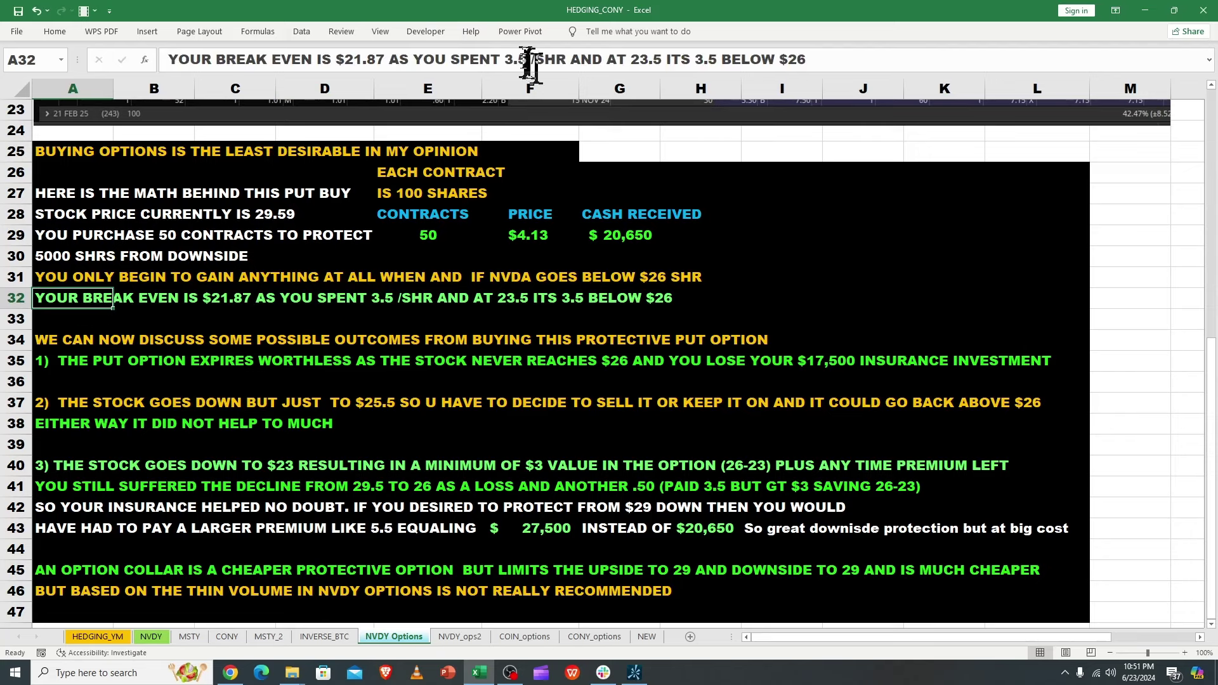
pyautogui.moveTo(505, 59); pyautogui.dragTo(528, 59)
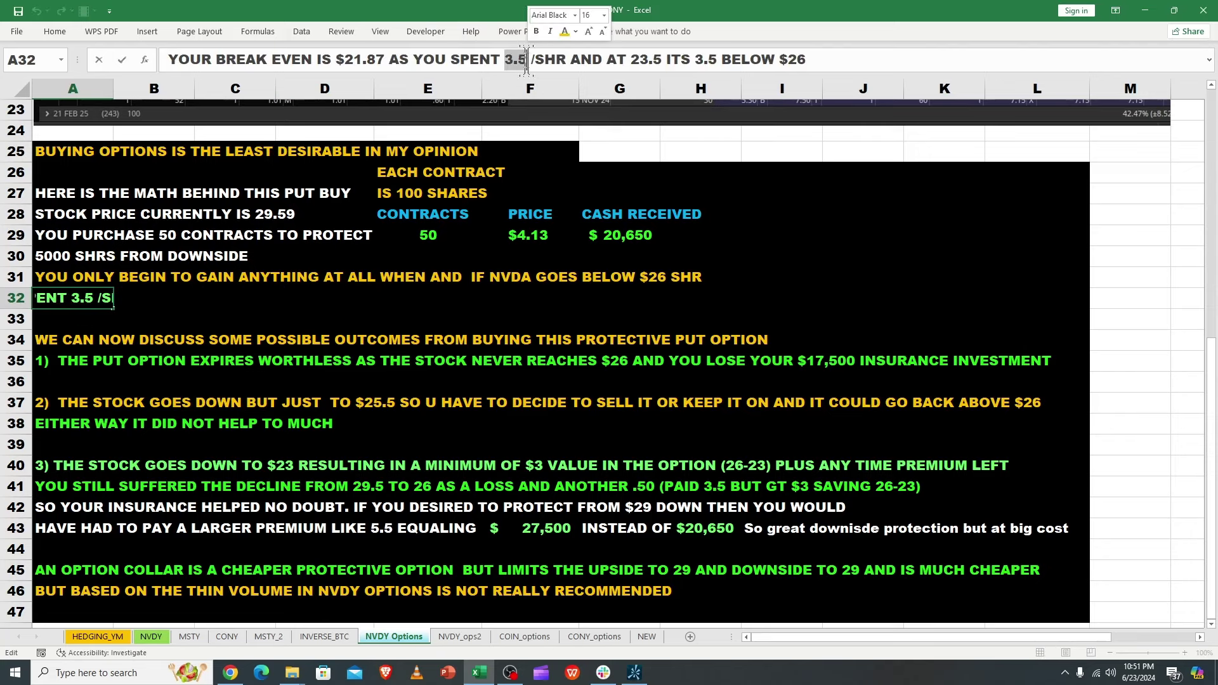
pyautogui.write('4.13')
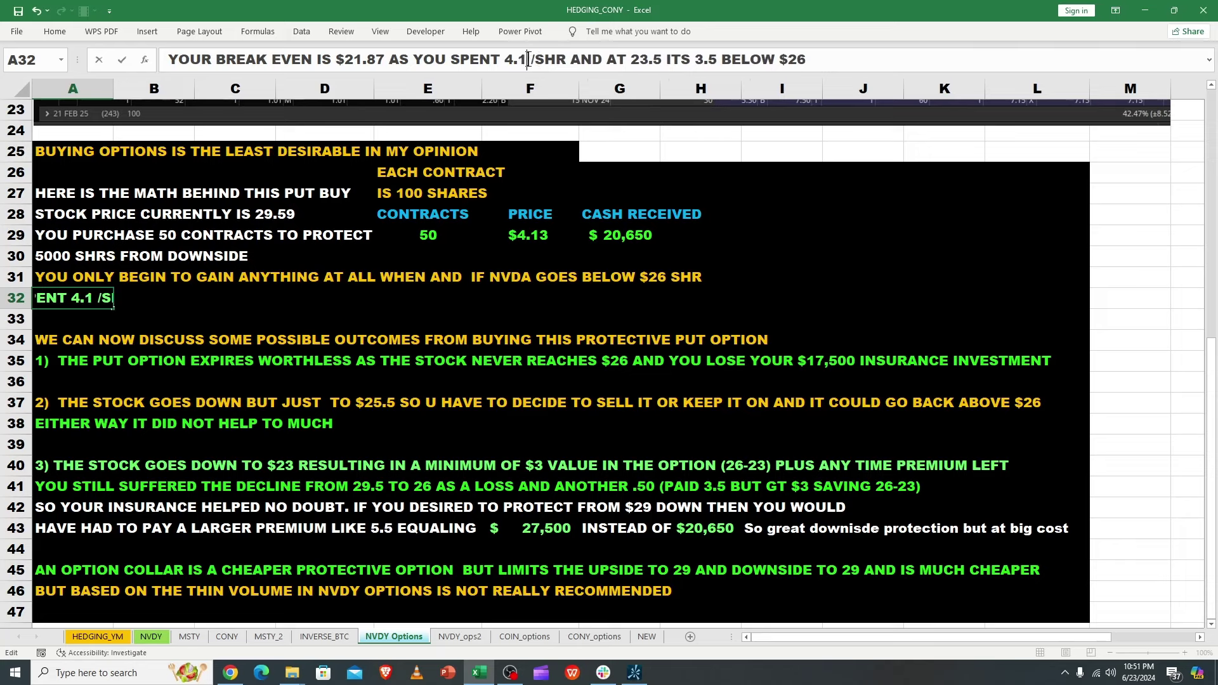
pyautogui.press('Return')
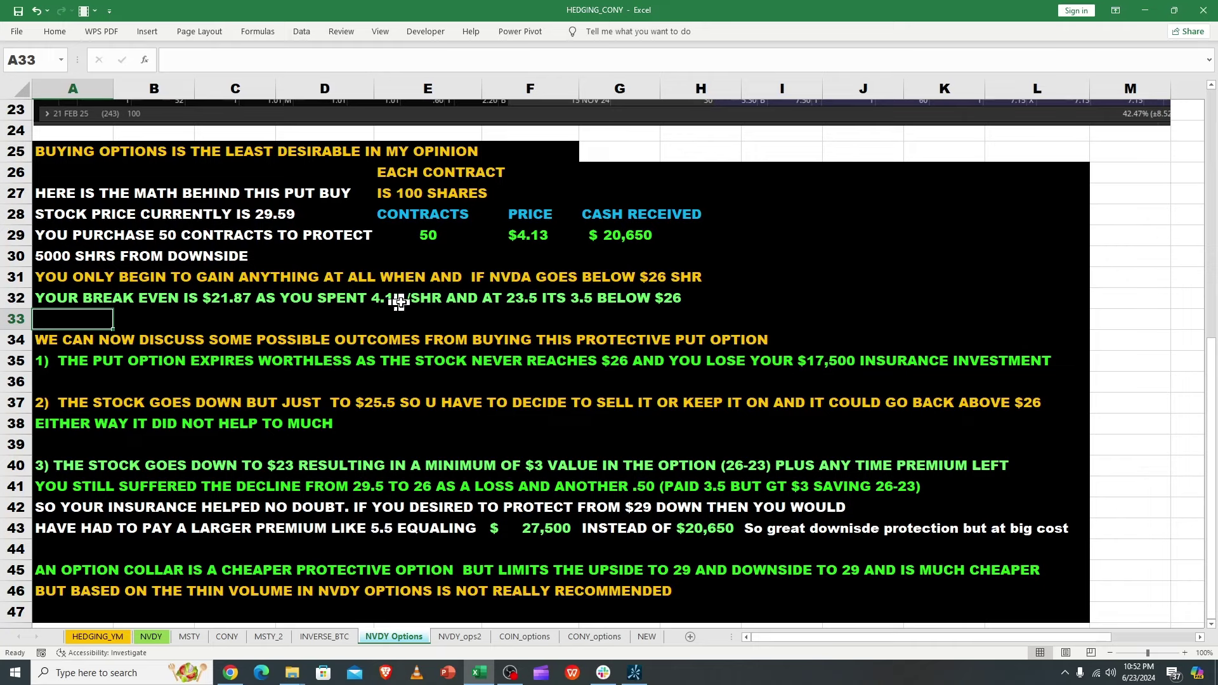
pyautogui.click(77, 295)
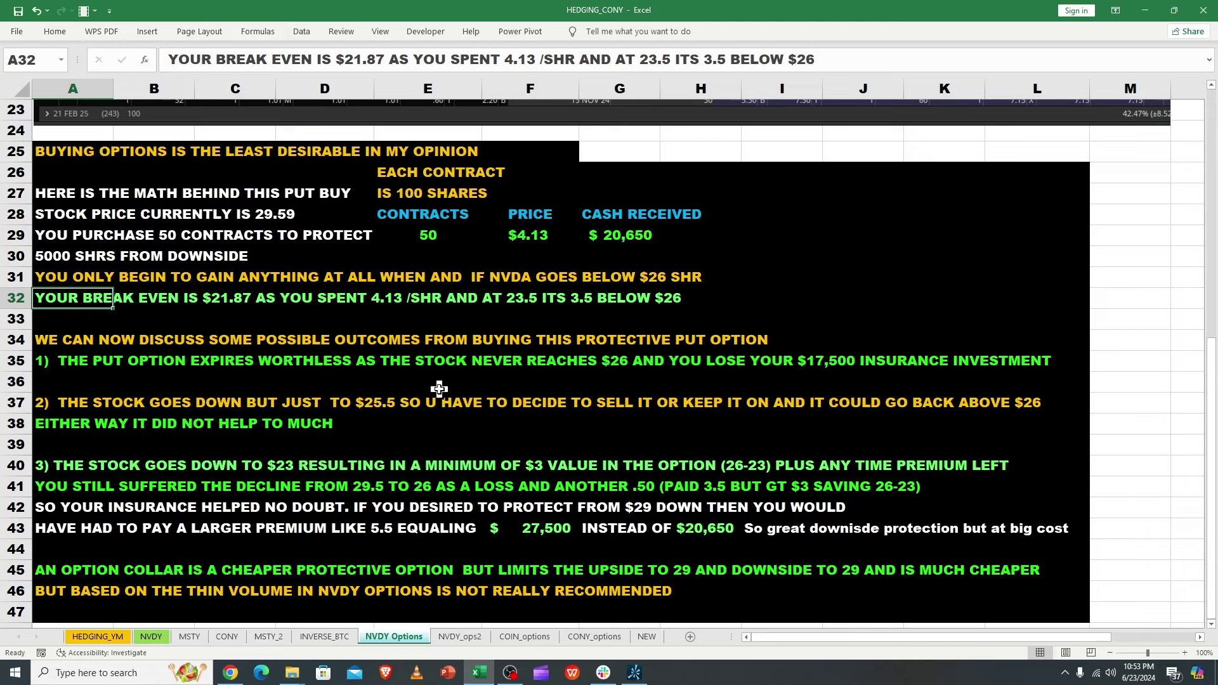
# Set the lost insurance investment in the A35 note on the put expiring worthless to $20,500
pyautogui.click(89, 357)
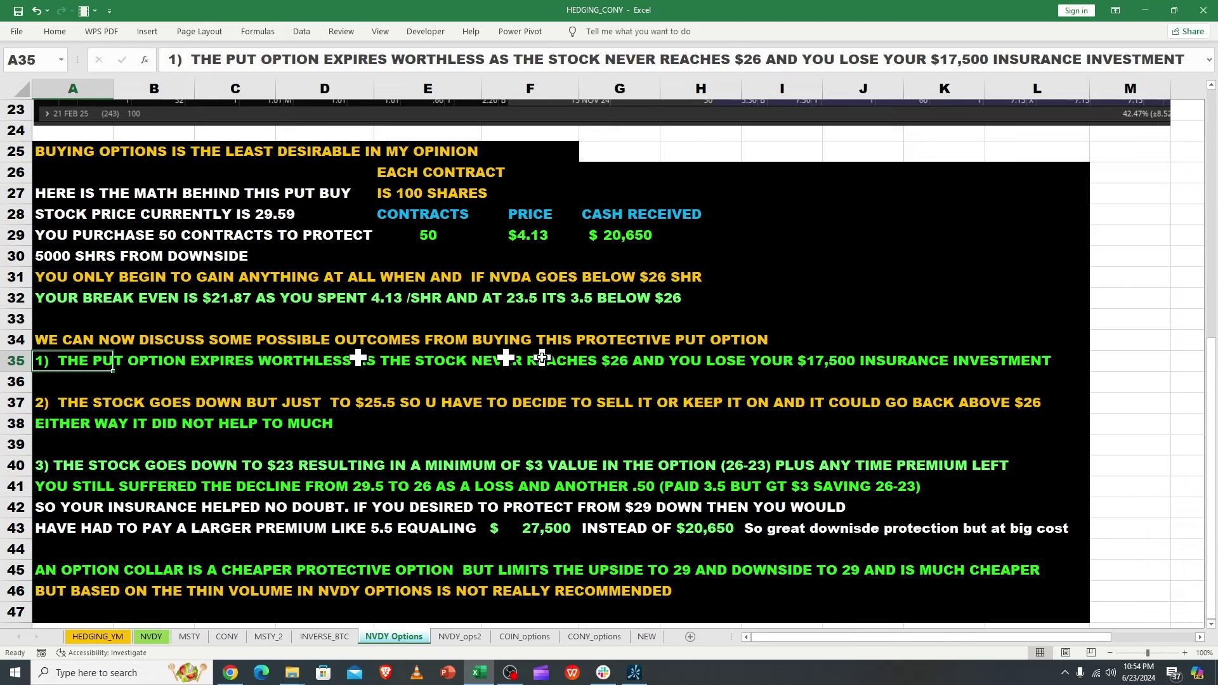
pyautogui.click(818, 362)
pyautogui.click(95, 359)
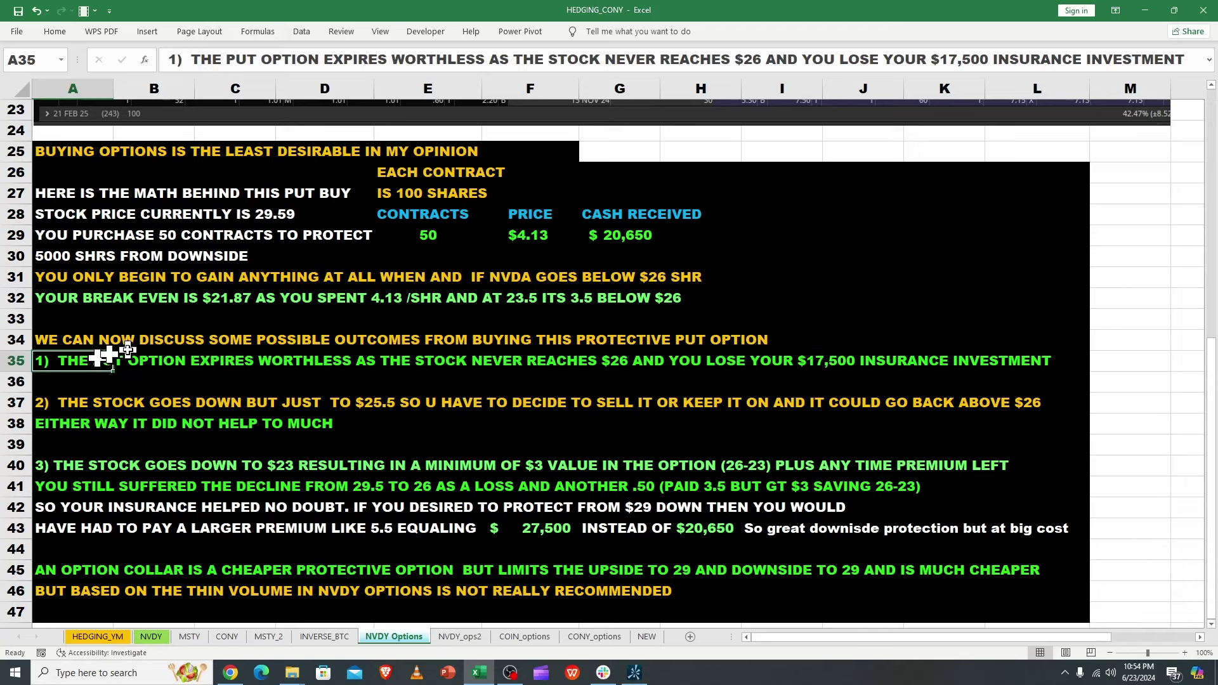
pyautogui.doubleClick(949, 59)
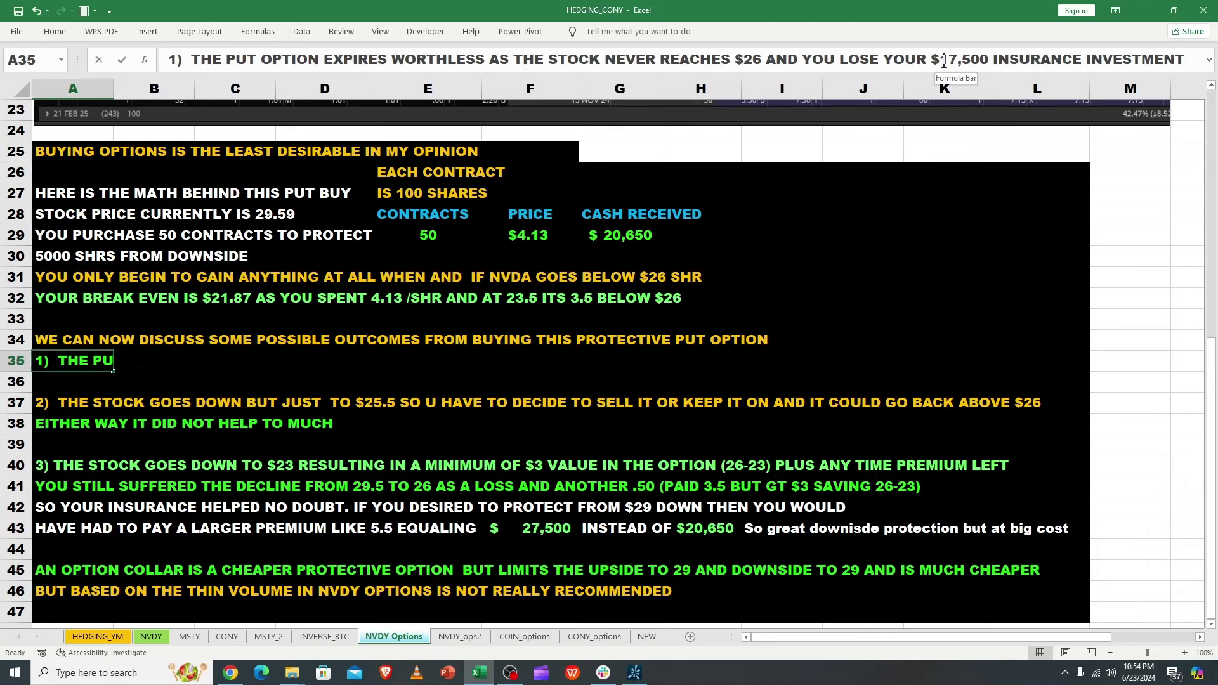
pyautogui.write('20')
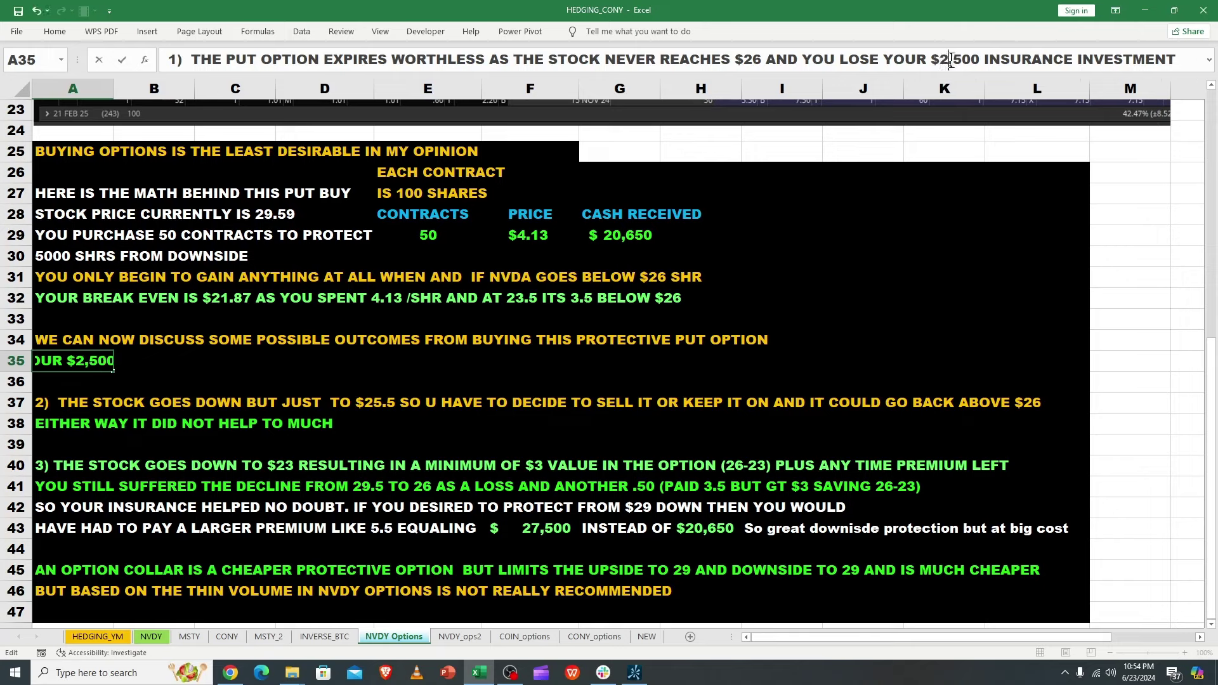
pyautogui.press('Return')
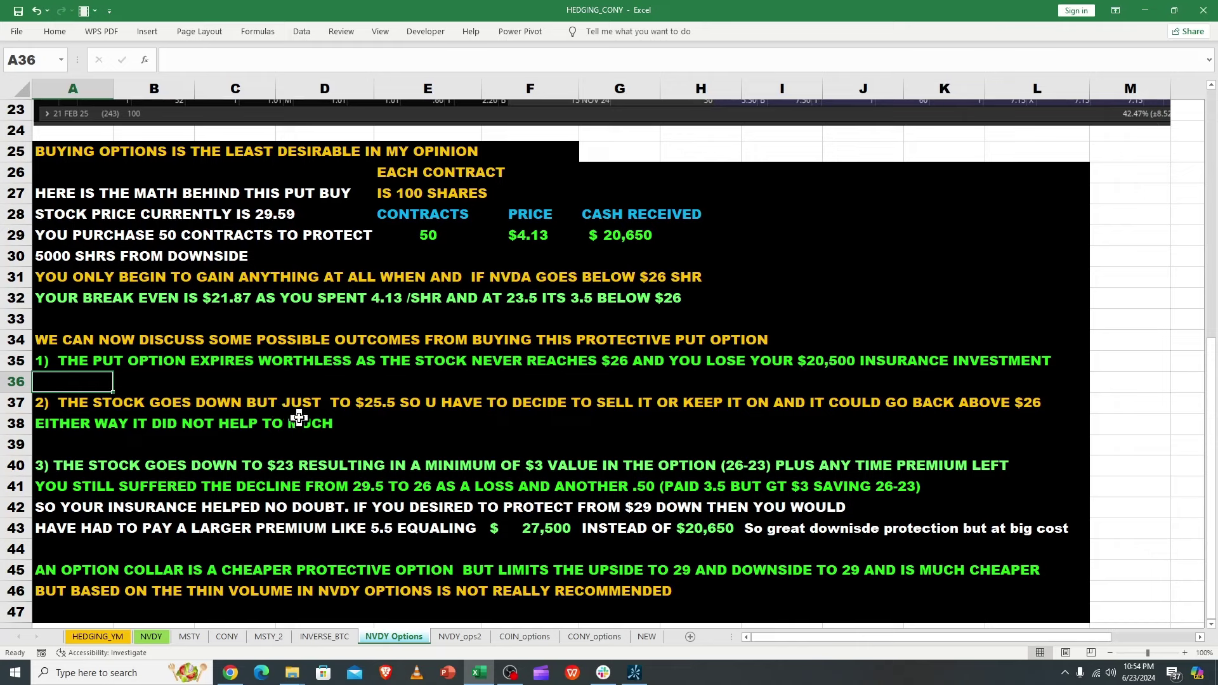
# Examine outcome 2 in row 37, the larger premium calculation in F43 and the option collar note in row 45
pyautogui.click(102, 420)
pyautogui.click(81, 403)
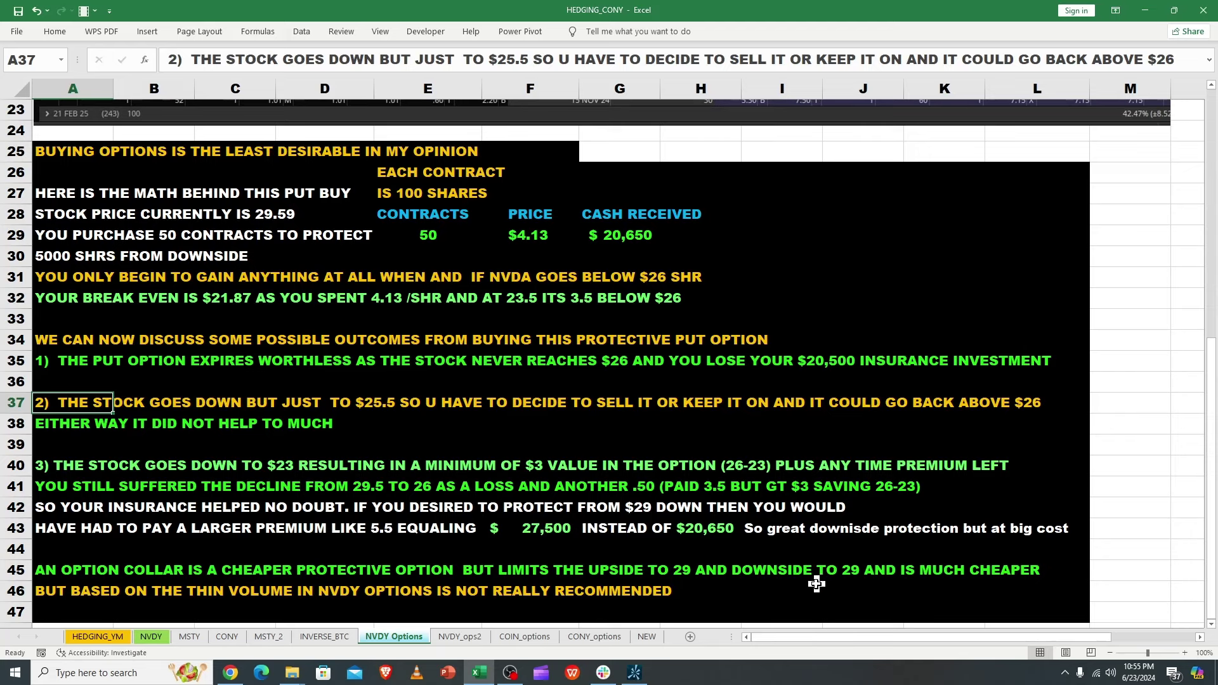
pyautogui.click(539, 532)
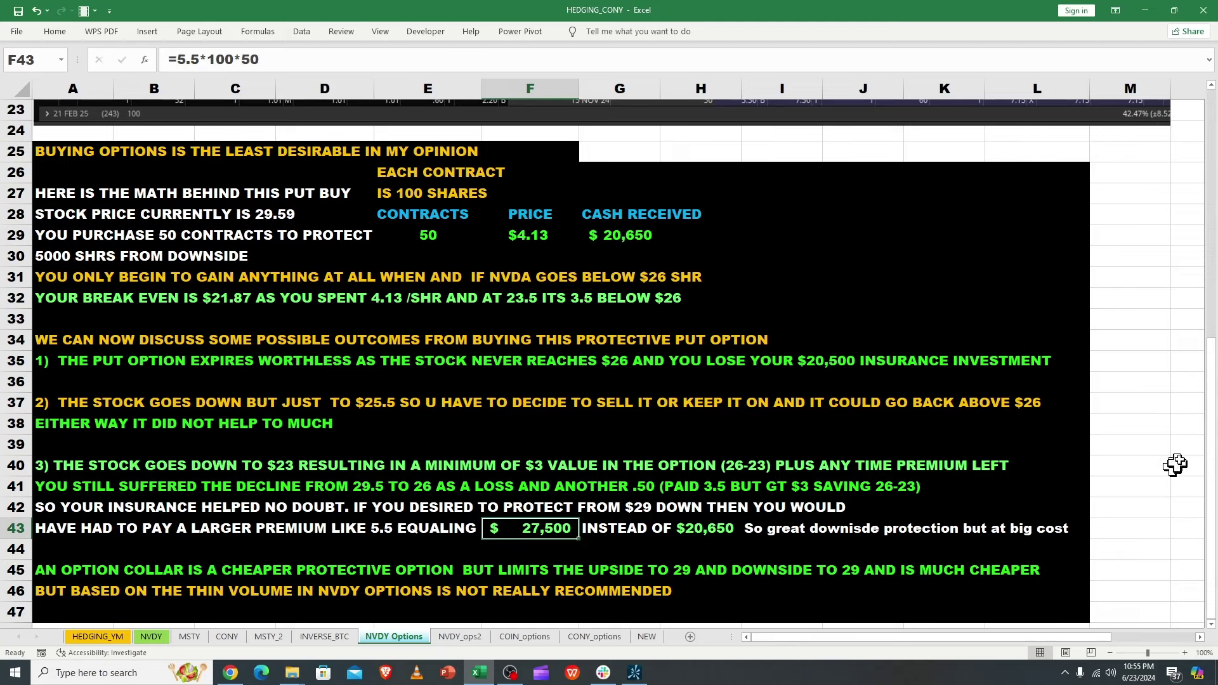
pyautogui.moveTo(1211, 436); pyautogui.dragTo(1212, 436)
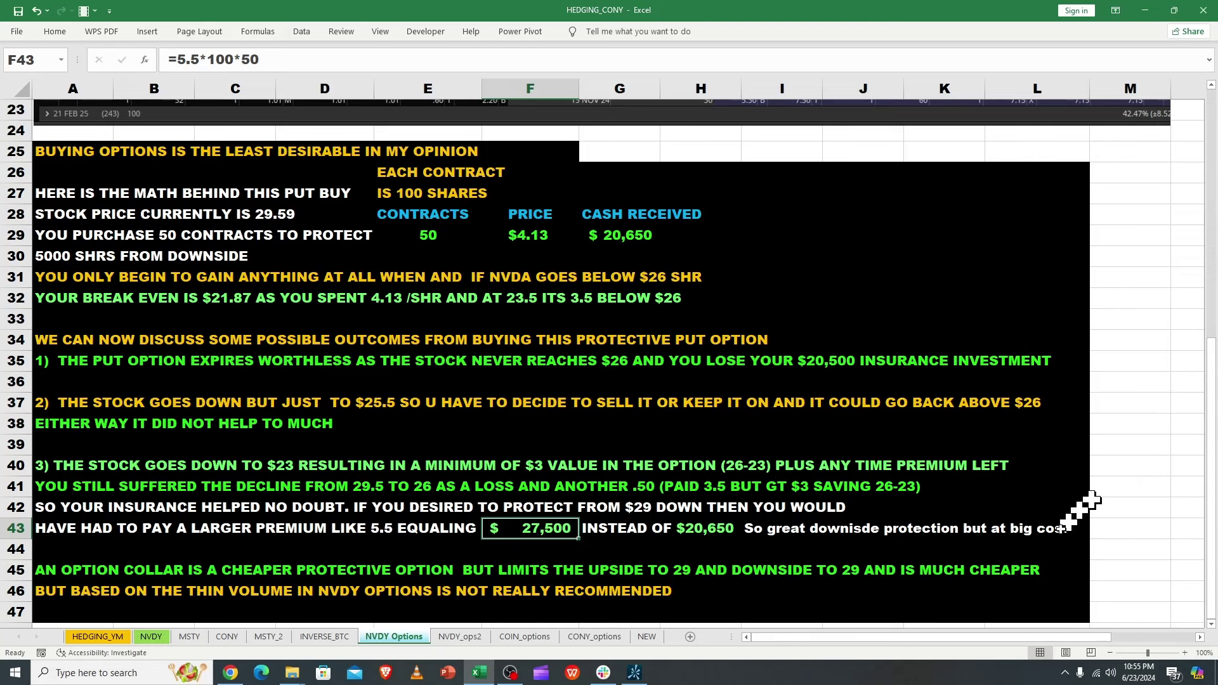
pyautogui.click(1065, 568)
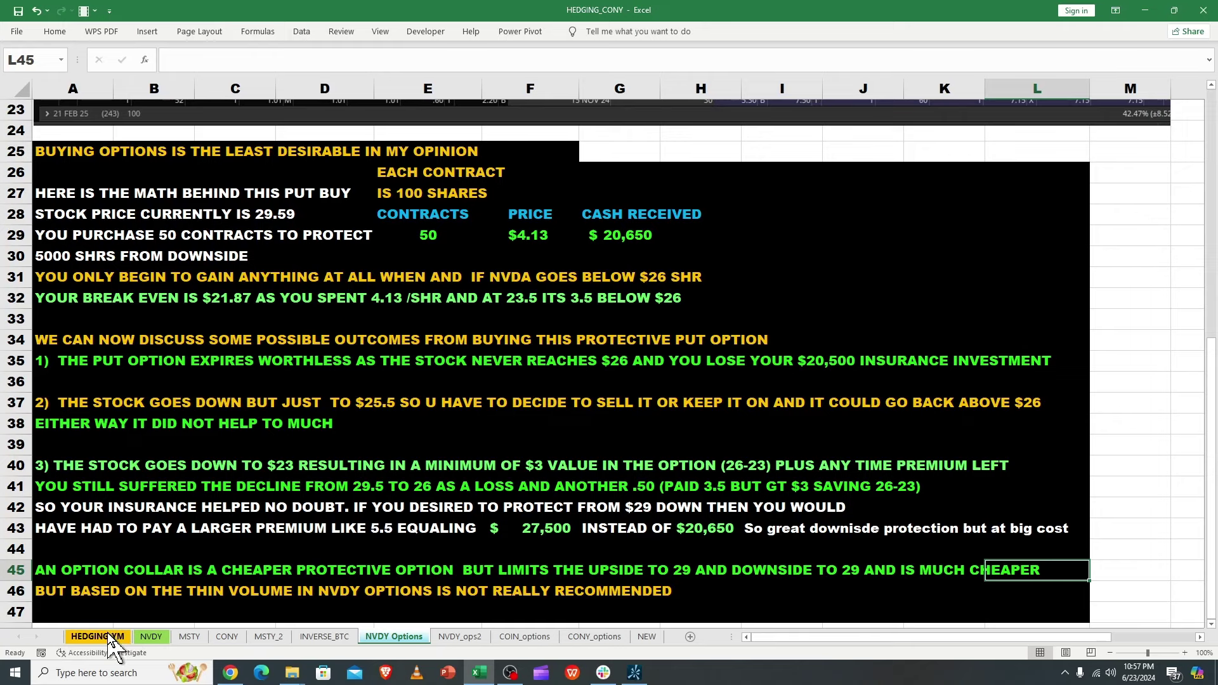
# Review the investment summary and hedging notes on the NVDY sheet, and return to the HEDGING_YM sheet
pyautogui.click(148, 637)
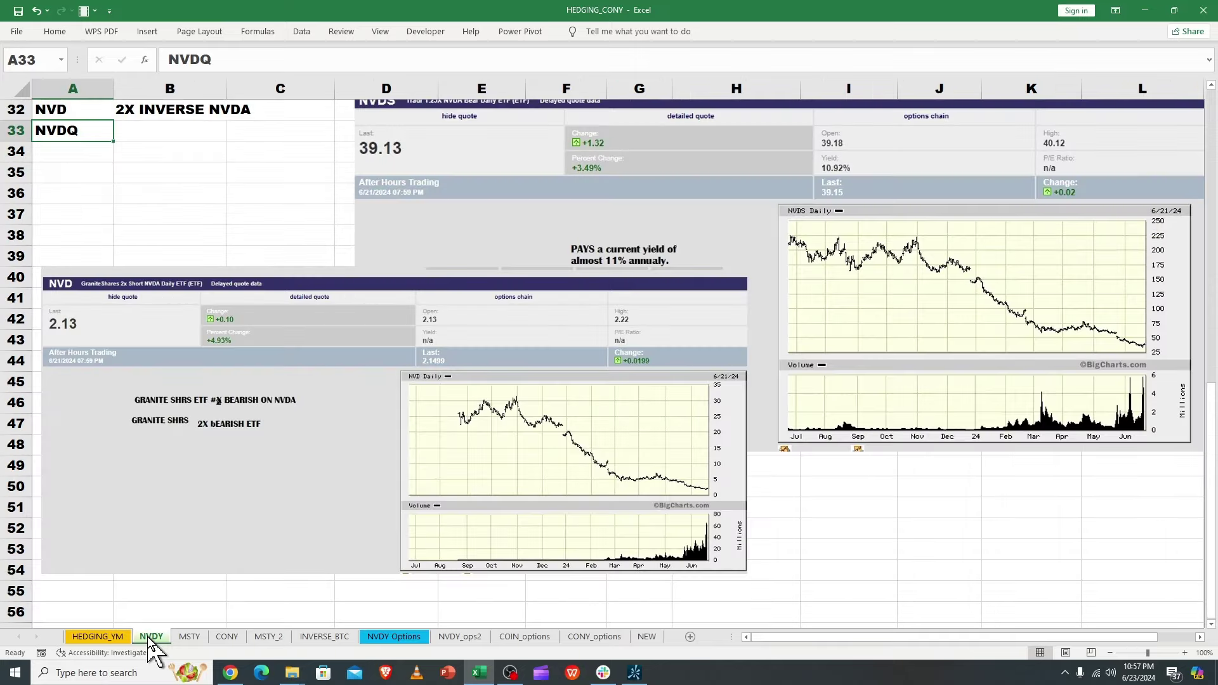
pyautogui.moveTo(1211, 438); pyautogui.dragTo(1212, 431)
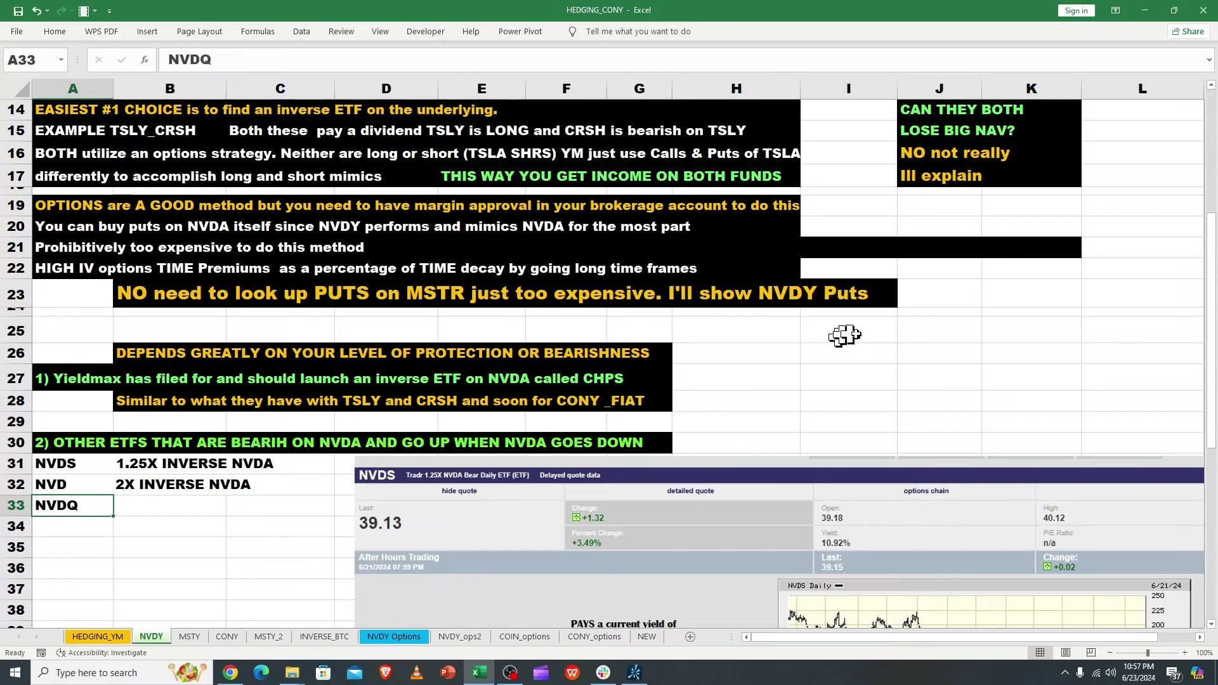
pyautogui.scroll(5, 1211, 291)
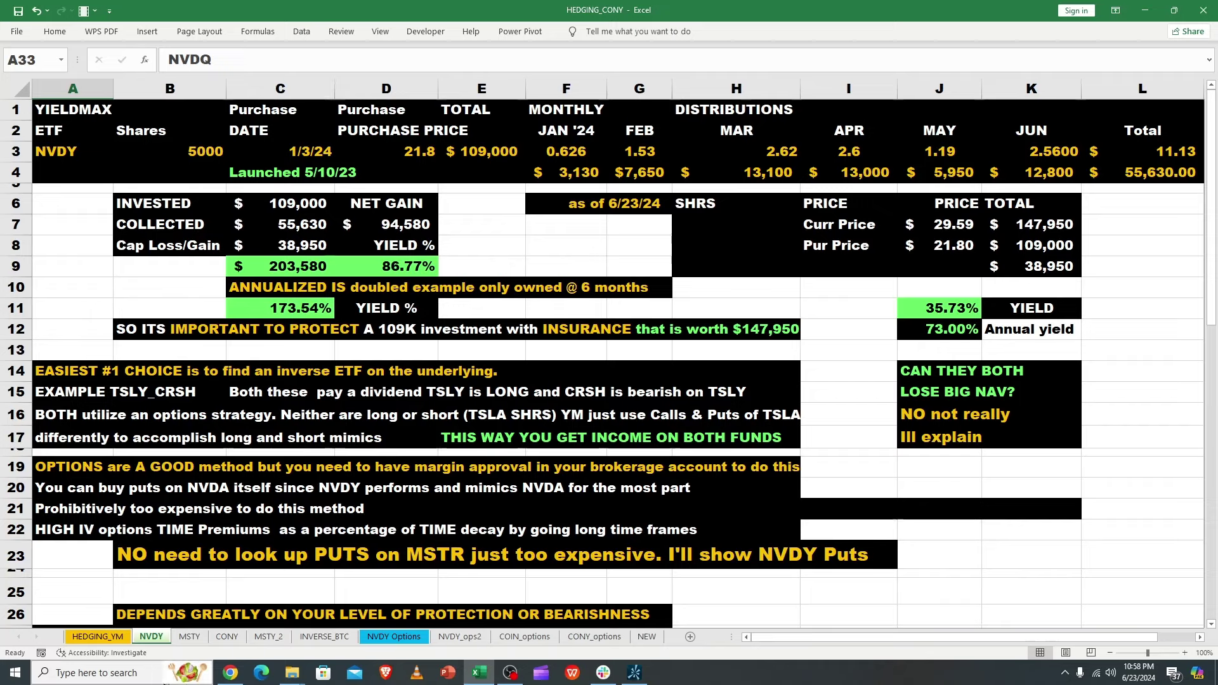
pyautogui.click(103, 637)
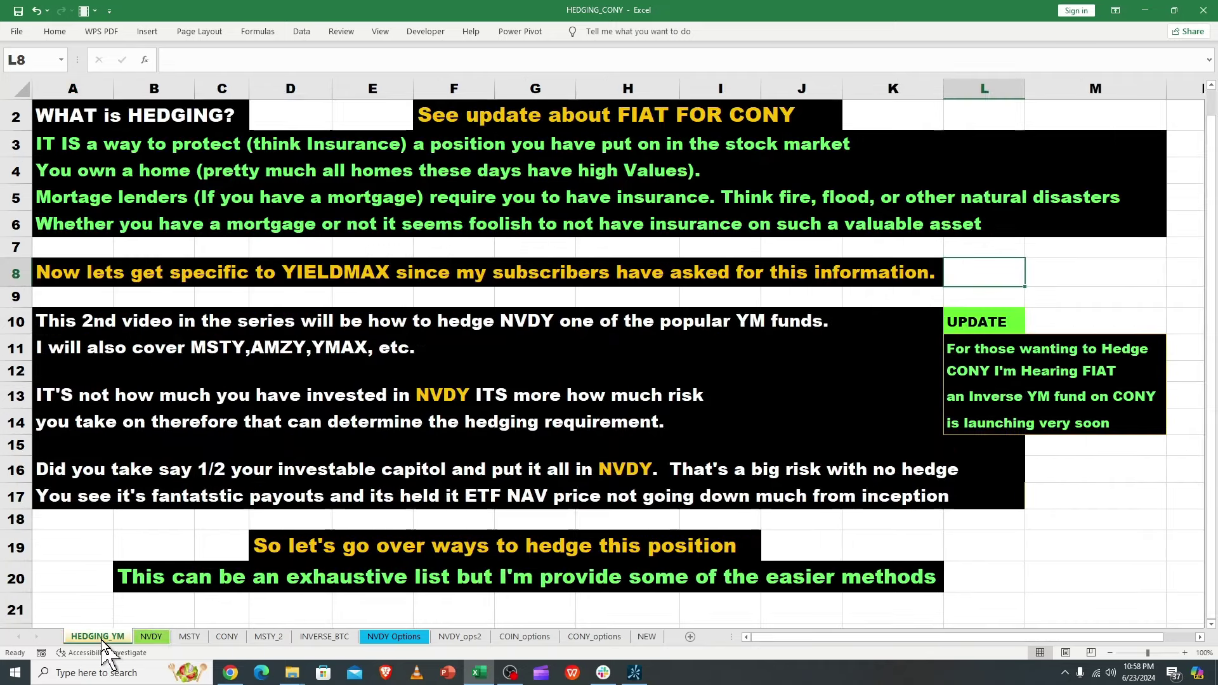